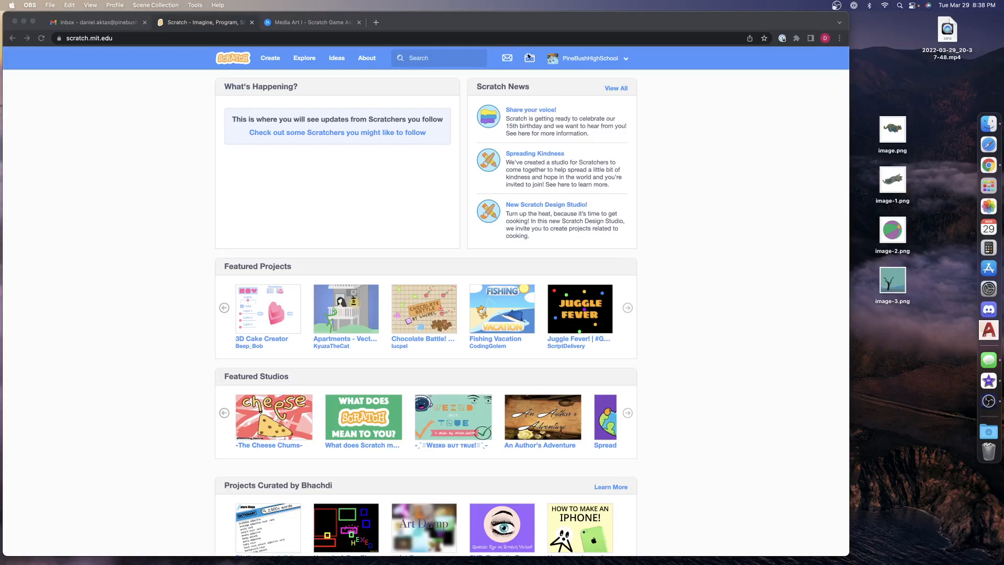
# Step: Create a new Scratch project from the account's list of own projects
pyautogui.click(528, 60)
pyautogui.click(529, 60)
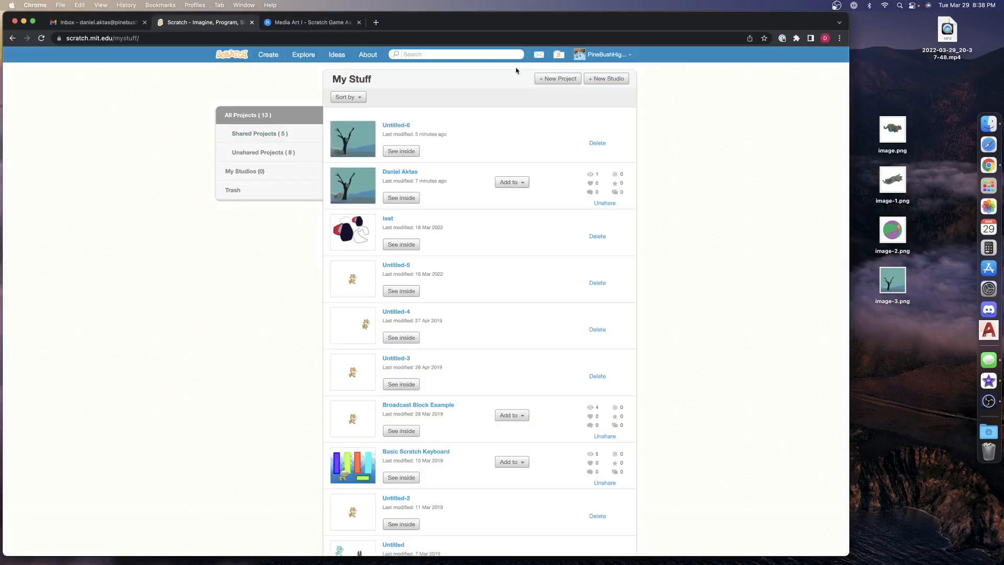
pyautogui.click(559, 80)
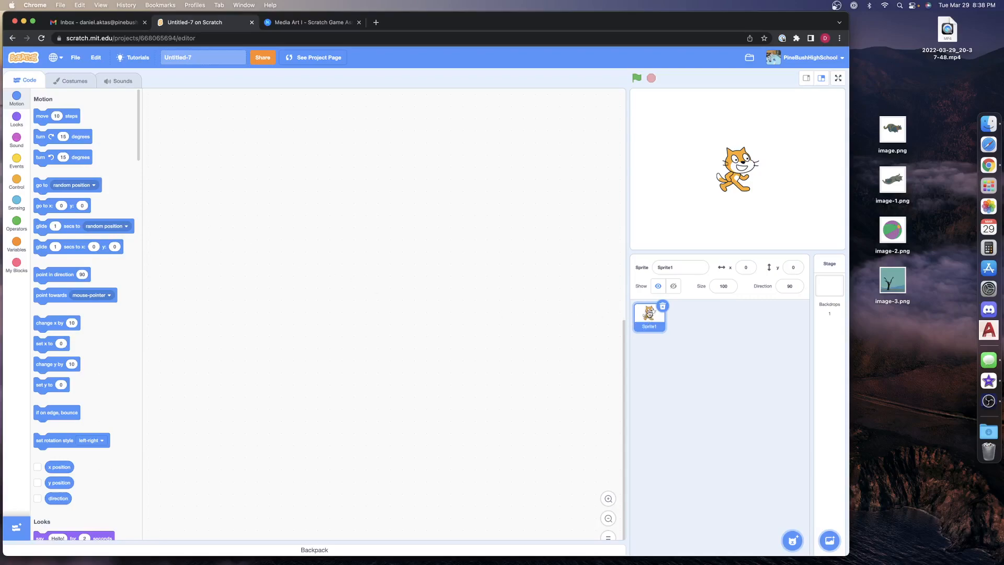
pyautogui.click(834, 291)
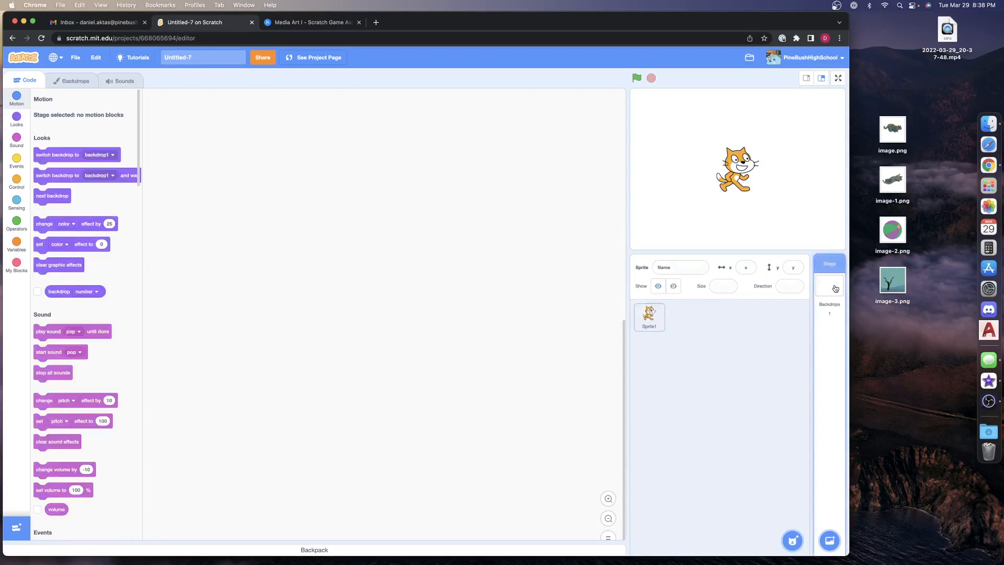
pyautogui.click(654, 319)
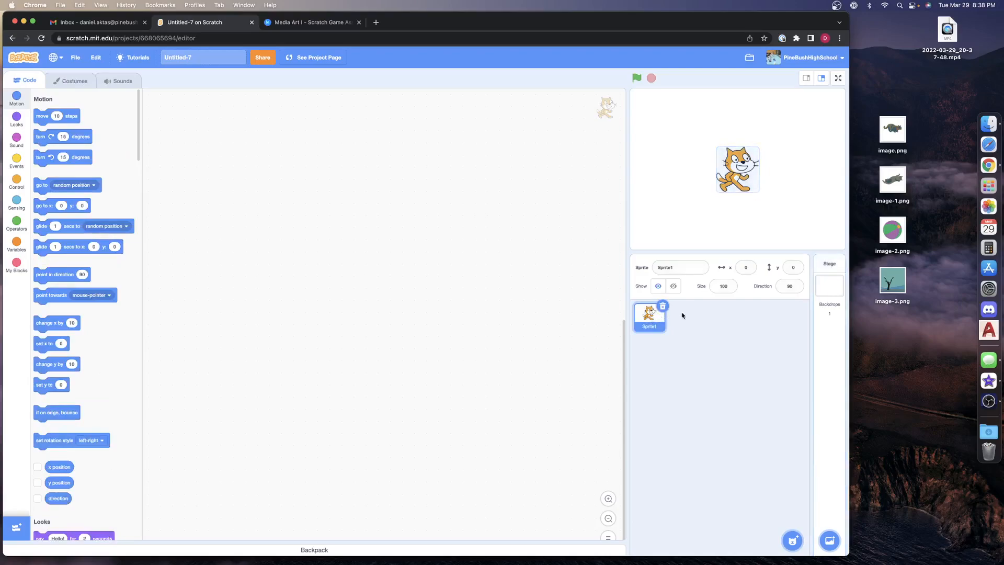
pyautogui.click(827, 288)
pyautogui.click(655, 322)
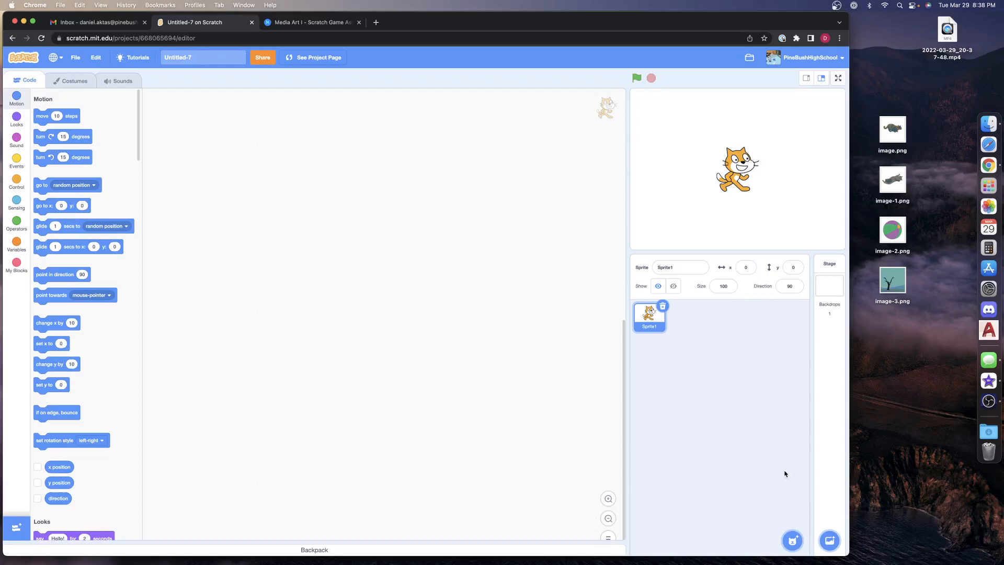
# Step: Upload image.png from the Desktop as a new sprite and move it up and away from the default cat
pyautogui.moveTo(794, 542)
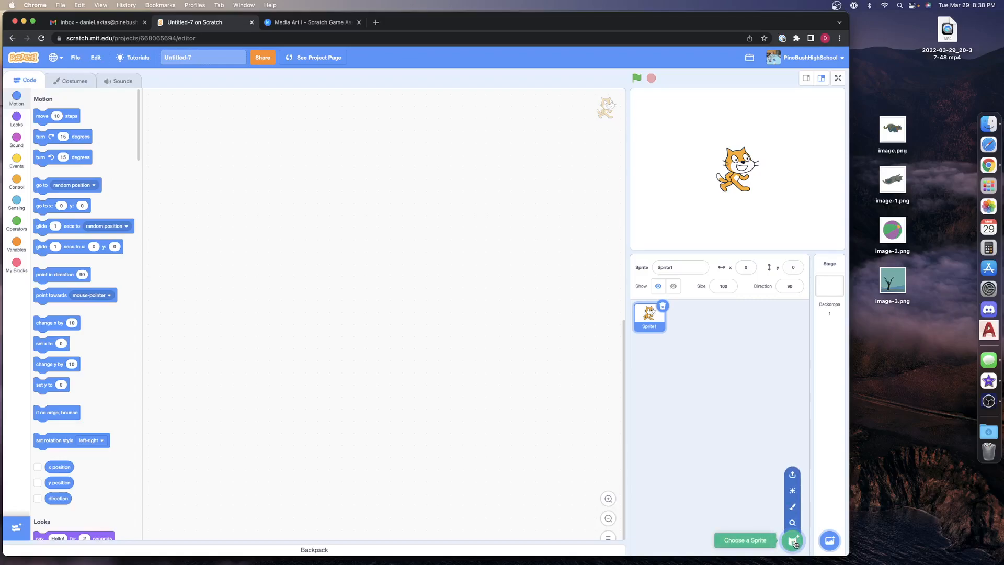
pyautogui.click(795, 476)
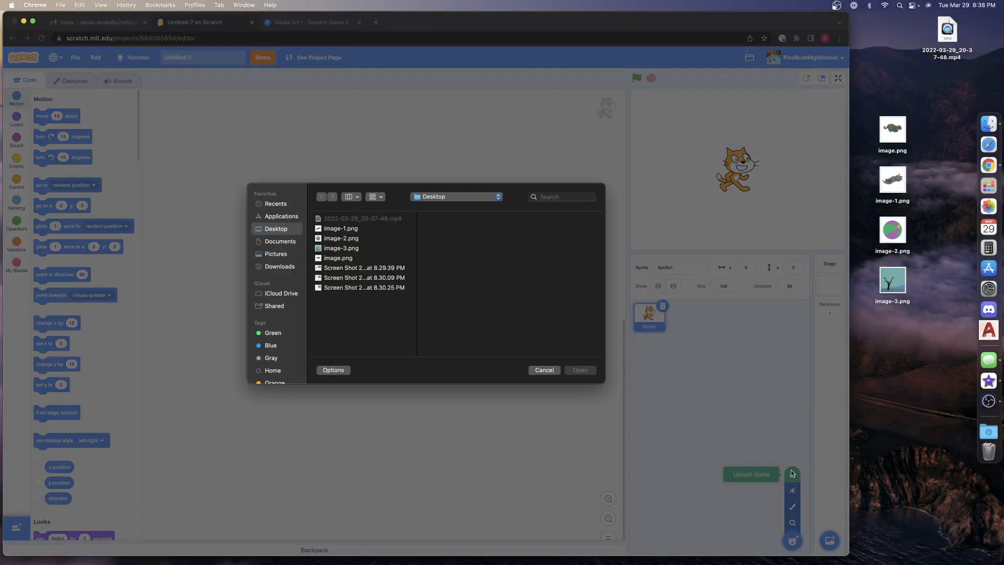
pyautogui.click(339, 259)
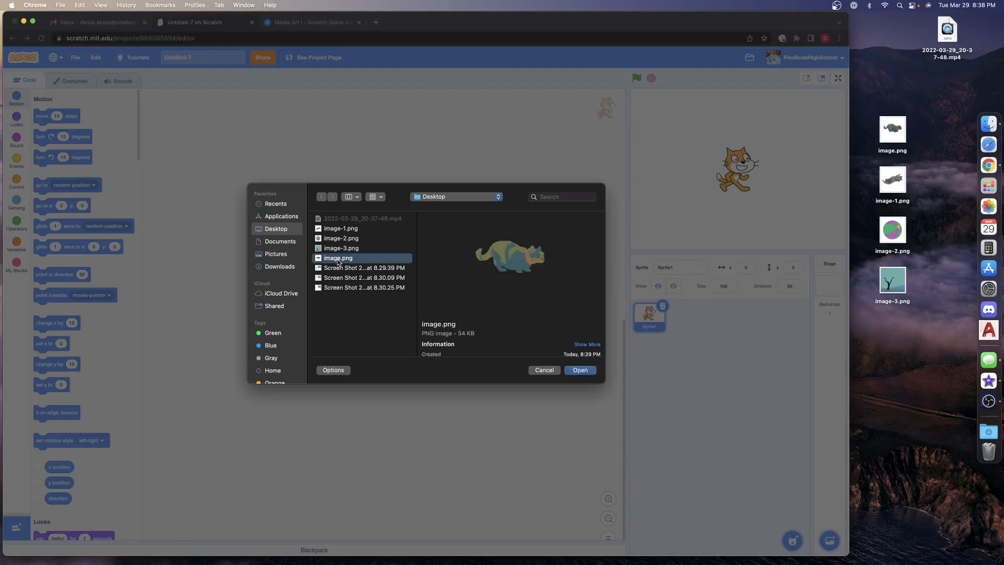
pyautogui.click(582, 370)
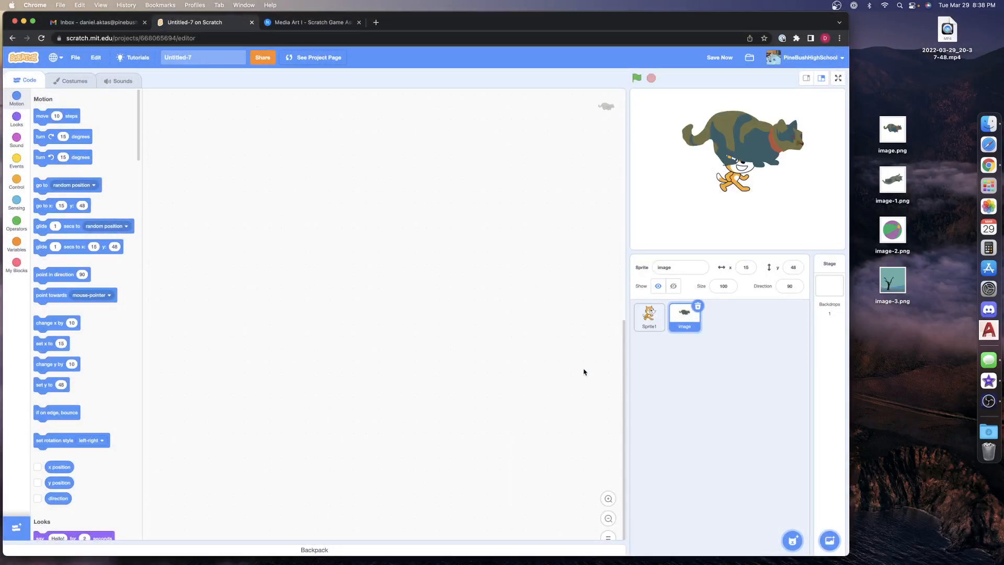
pyautogui.moveTo(757, 133); pyautogui.dragTo(712, 128)
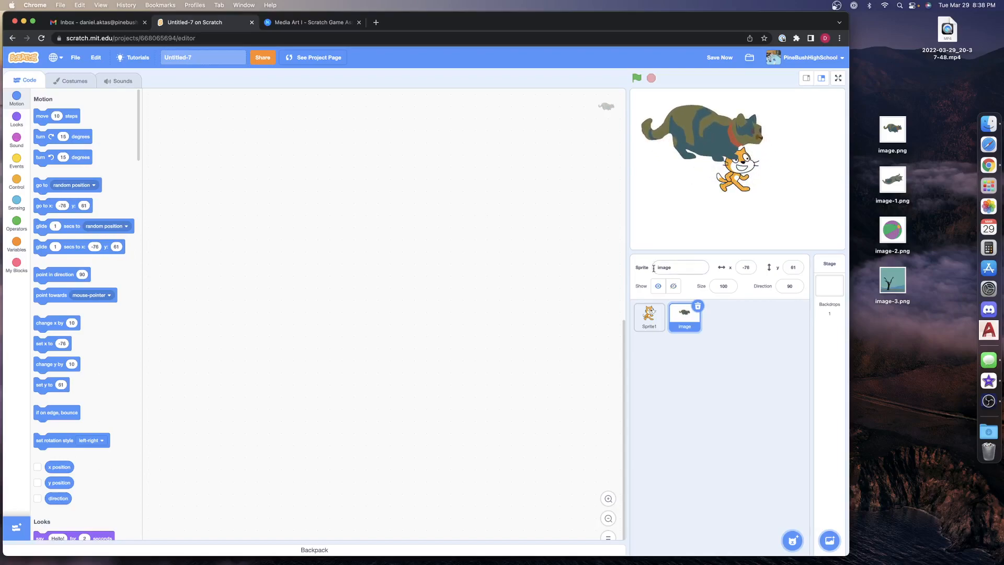
# Step: Delete the default cat sprite and move the uploaded sprite to about x -14, y -14 on the stage
pyautogui.click(651, 317)
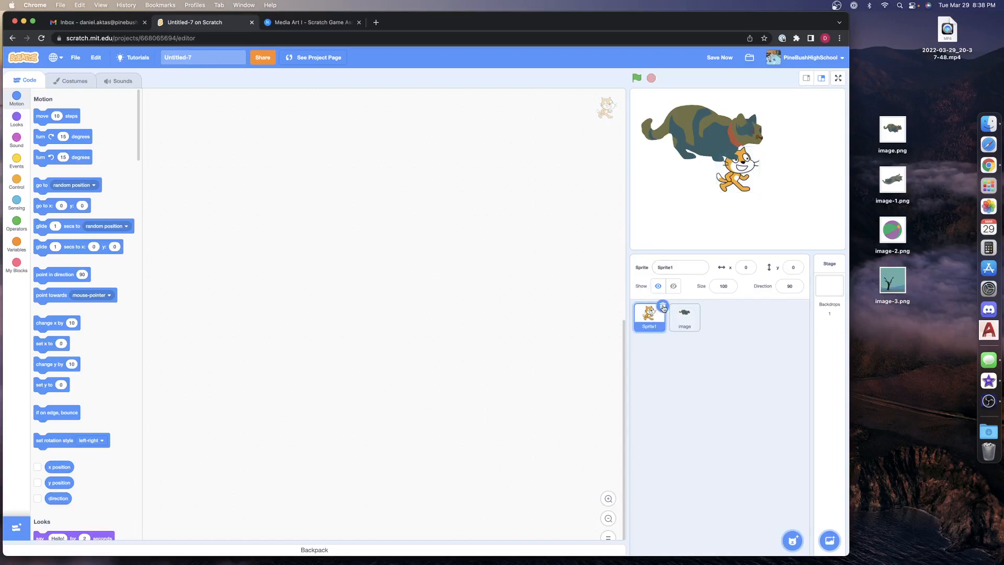
pyautogui.click(663, 307)
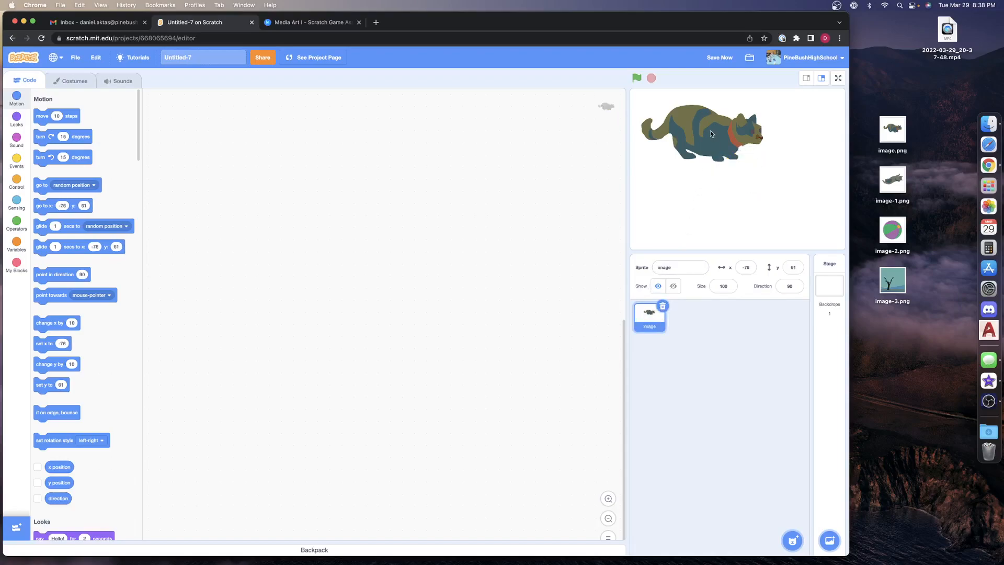
pyautogui.moveTo(720, 147); pyautogui.dragTo(737, 164)
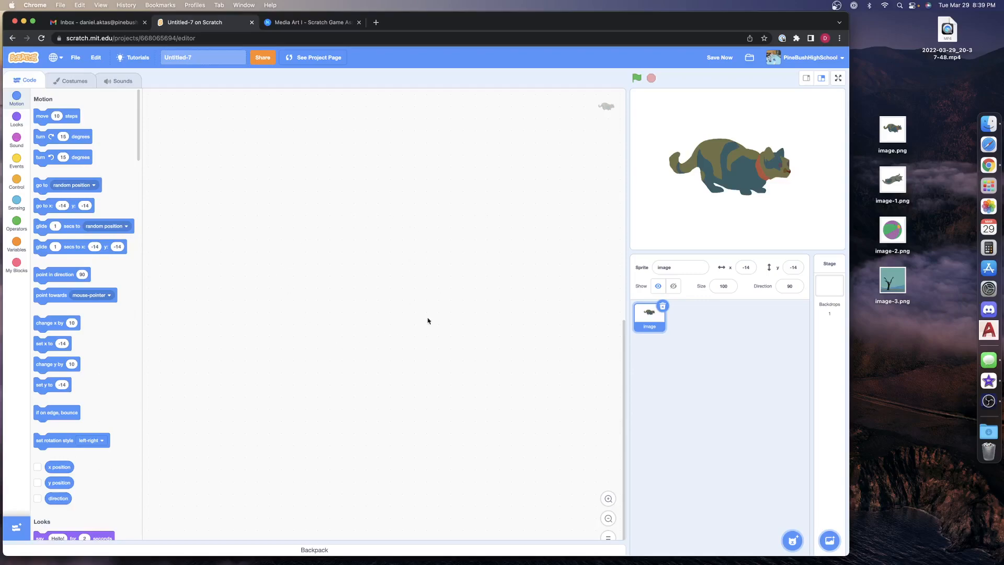
# Step: Convert the uploaded sprite's bitmap costume to vector and select the whole drawing
pyautogui.click(70, 82)
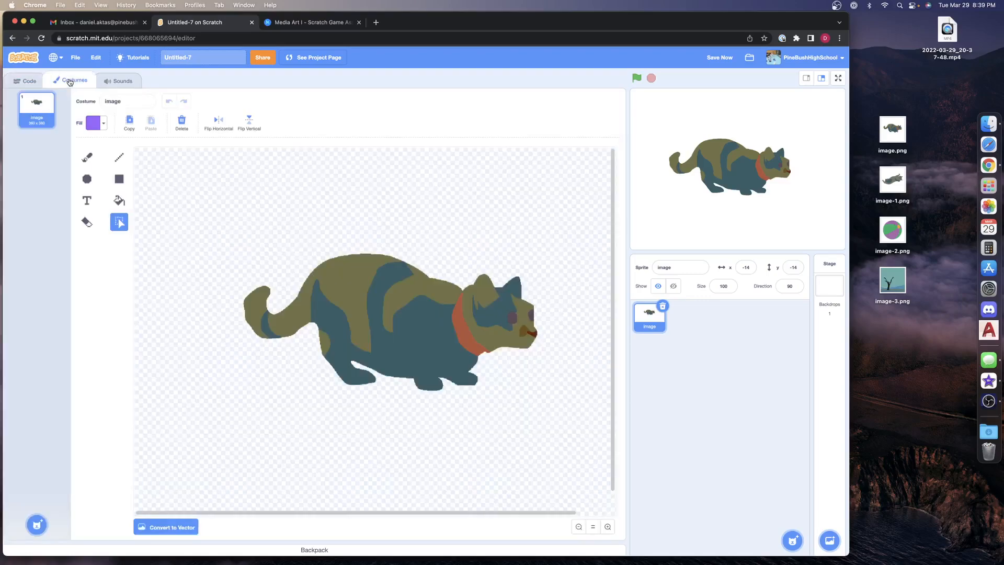
pyautogui.moveTo(397, 325); pyautogui.dragTo(370, 296)
pyautogui.moveTo(442, 340); pyautogui.dragTo(348, 259)
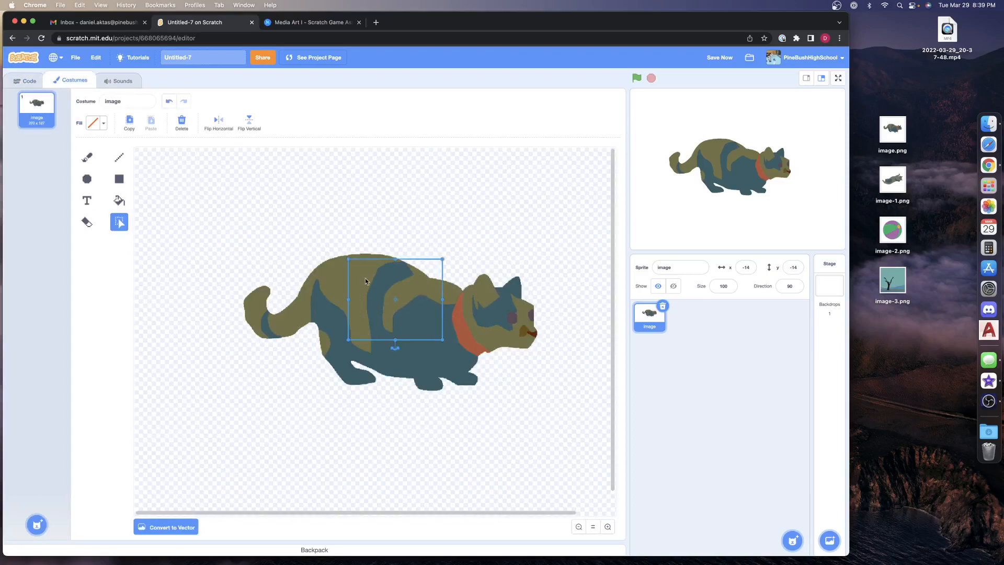
pyautogui.click(541, 396)
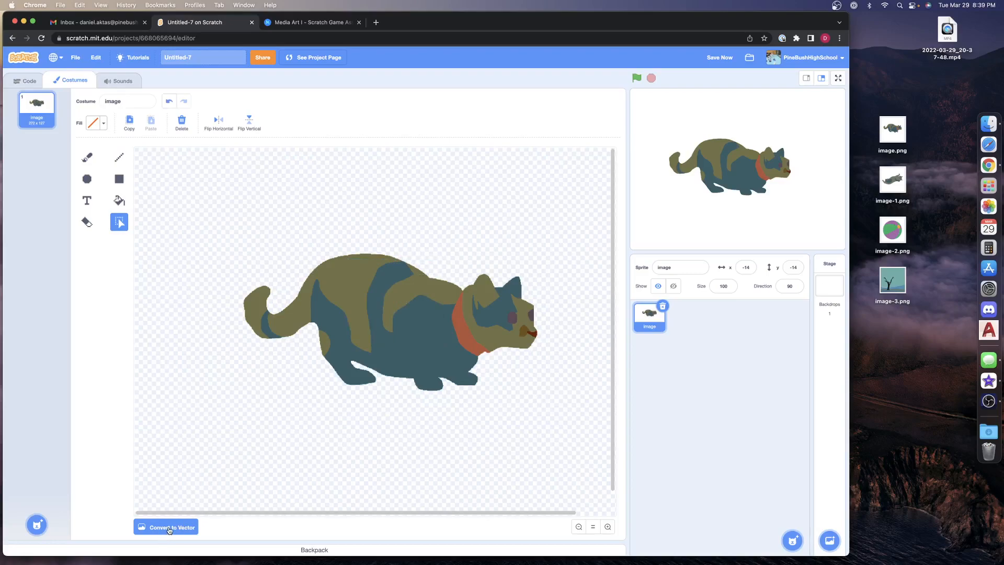
pyautogui.click(169, 528)
pyautogui.moveTo(386, 346)
pyautogui.mouseDown()
pyautogui.moveTo(301, 410)
pyautogui.moveTo(327, 317)
pyautogui.moveTo(363, 279)
pyautogui.moveTo(419, 309)
pyautogui.moveTo(426, 337)
pyautogui.moveTo(398, 349)
pyautogui.mouseUp()
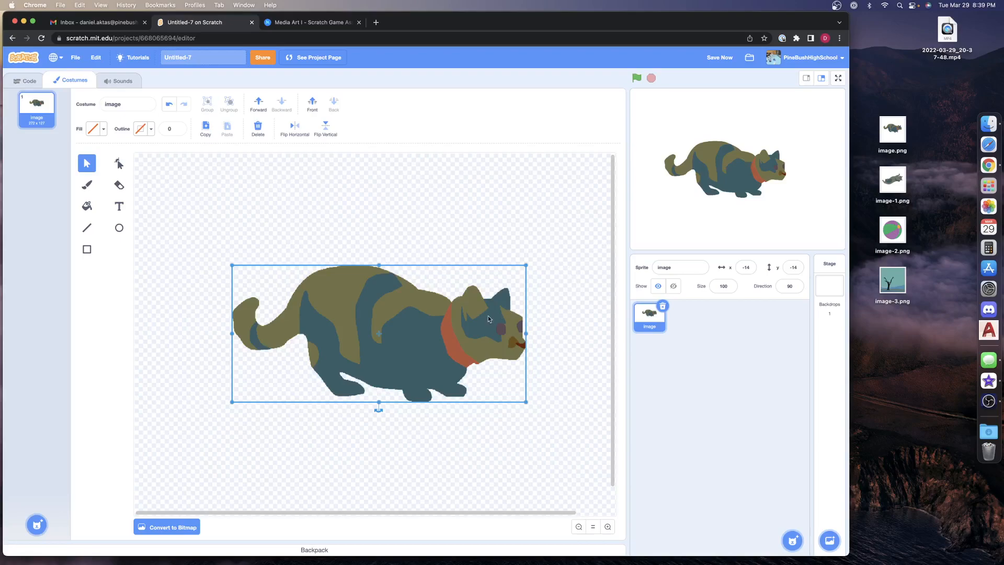
# Step: Scale the cat costume down to about 132 x 62 and centre it on the canvas crosshair
pyautogui.moveTo(526, 265); pyautogui.dragTo(347, 348)
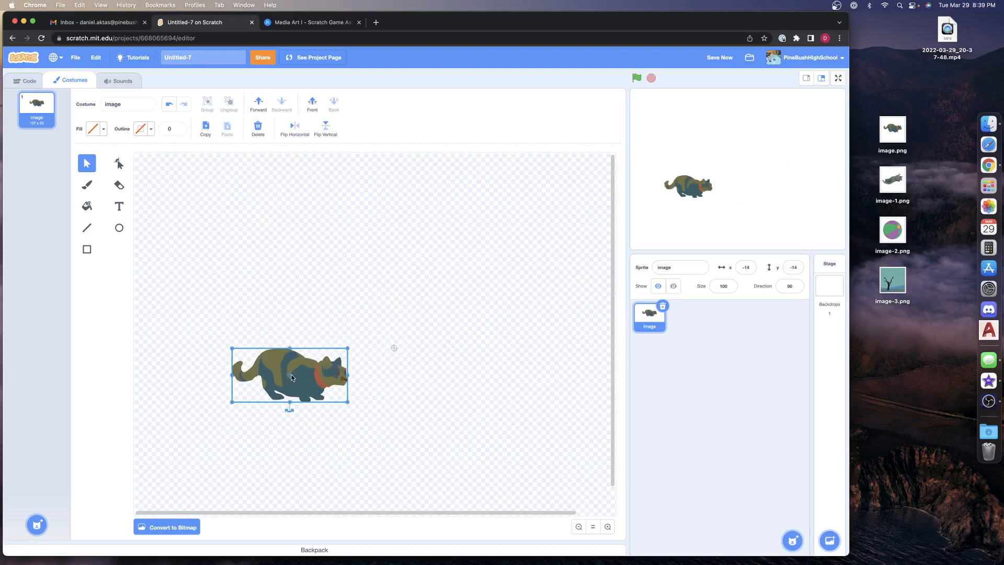
pyautogui.moveTo(302, 383); pyautogui.dragTo(405, 354)
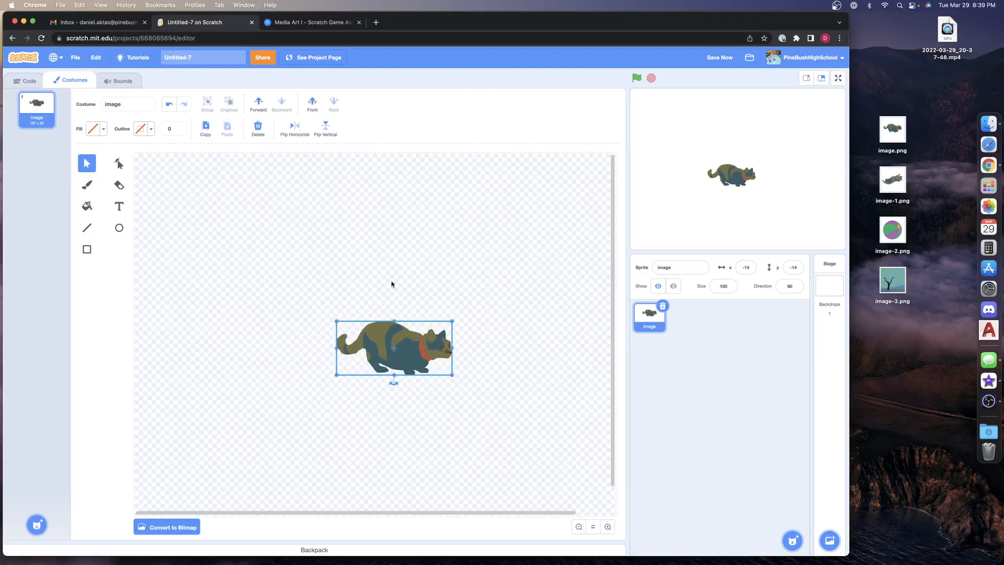
pyautogui.moveTo(452, 321); pyautogui.dragTo(432, 342)
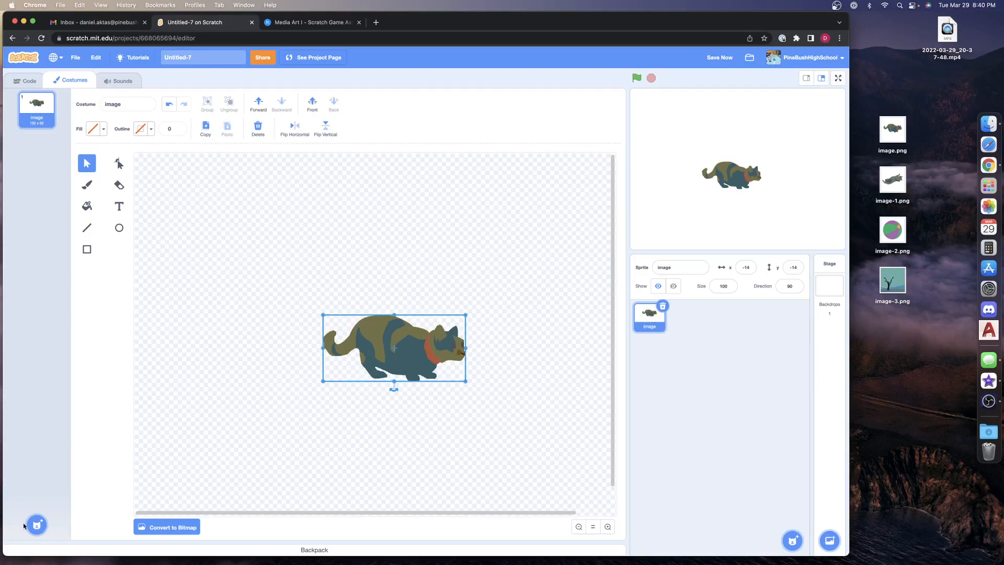
# Step: Upload image-1.png from the Desktop as a second costume for the sprite
pyautogui.moveTo(36, 528)
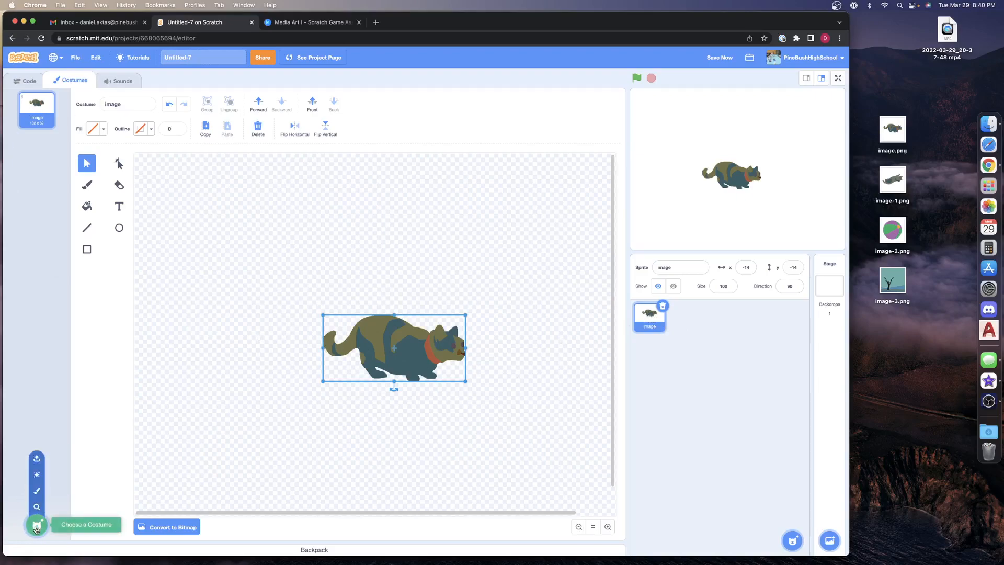
pyautogui.click(37, 460)
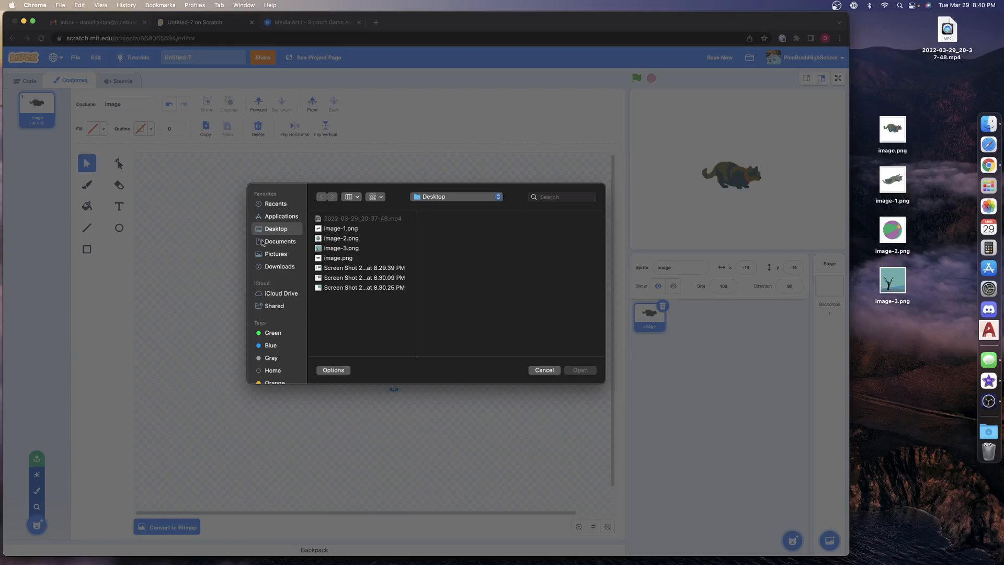
pyautogui.click(333, 229)
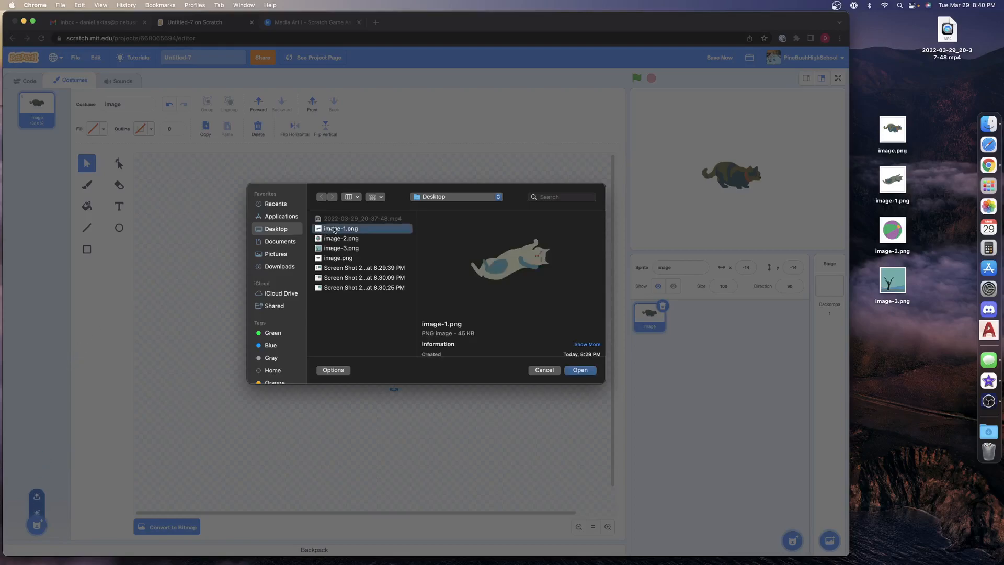
pyautogui.click(581, 371)
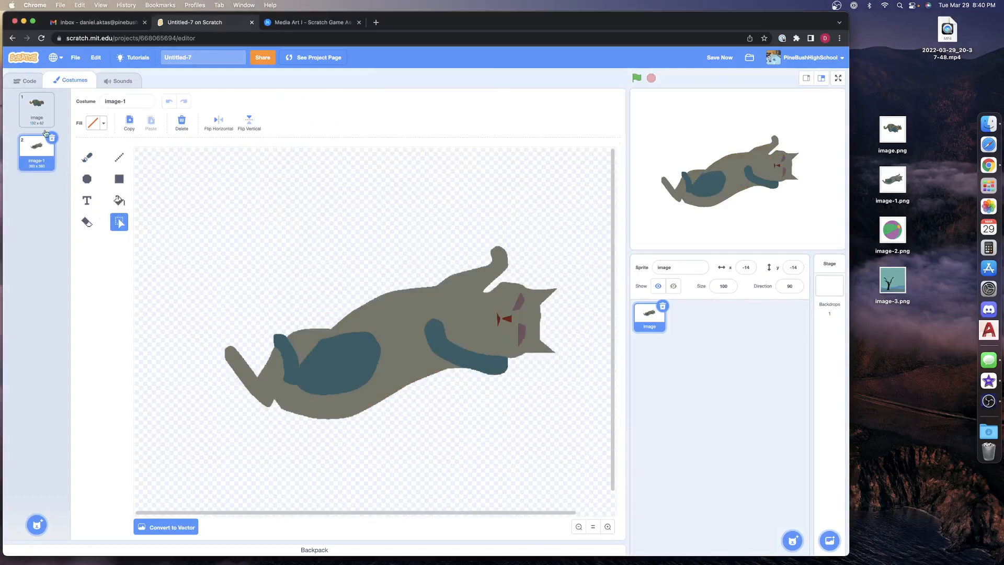
# Step: Compare the two costumes and rename the first one "player"
pyautogui.click(35, 114)
pyautogui.click(36, 148)
pyautogui.click(34, 120)
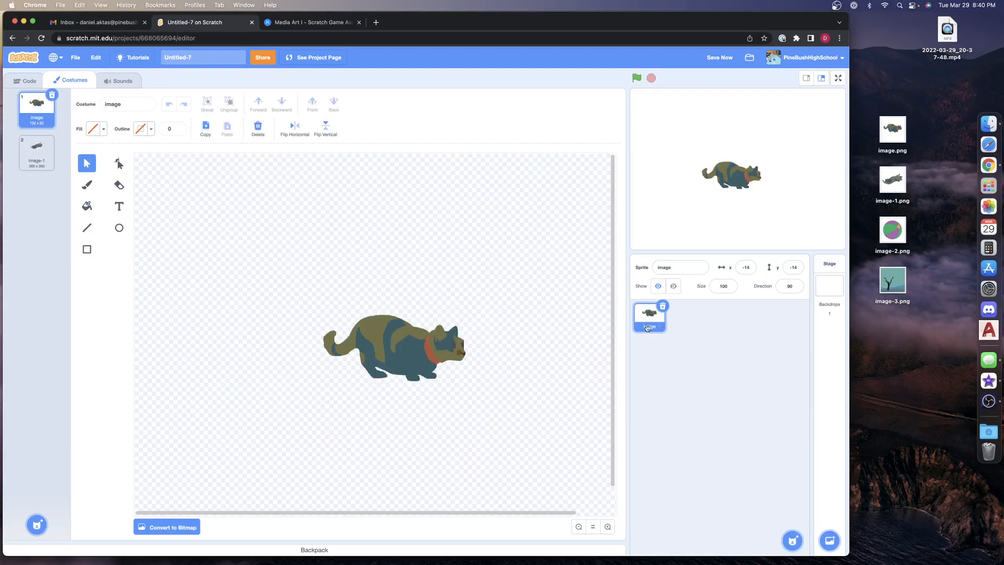
pyautogui.click(130, 99)
pyautogui.write('pla')
# Step: Convert the image-1 costume to vector and shrink it to roughly half size around the canvas centre
pyautogui.click(34, 148)
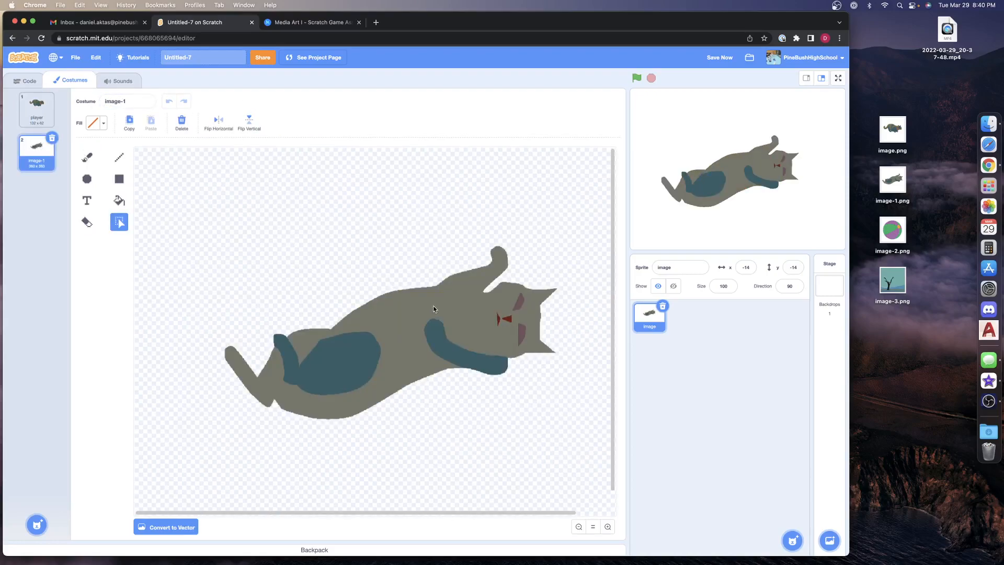
pyautogui.click(164, 528)
pyautogui.click(461, 325)
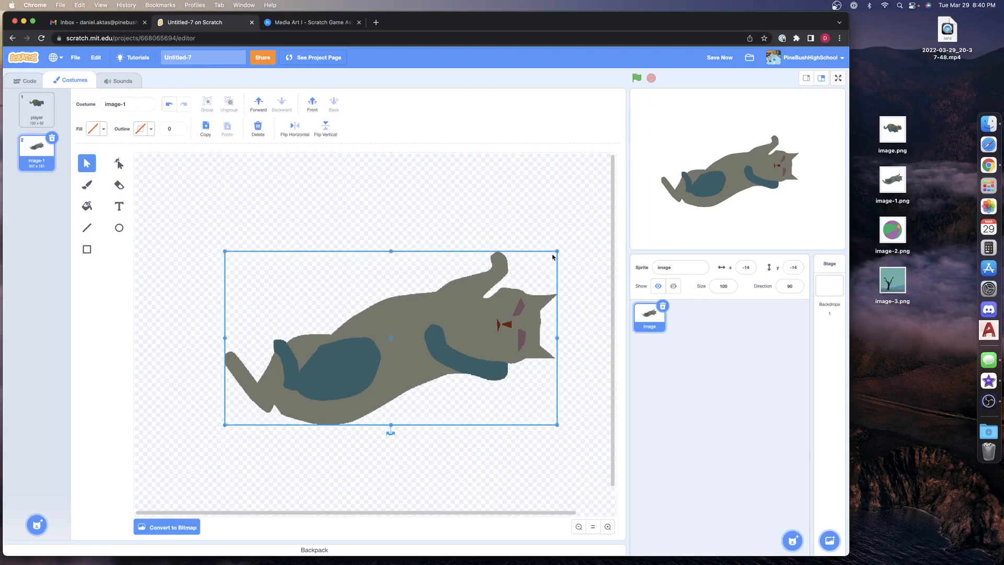
pyautogui.moveTo(557, 252); pyautogui.dragTo(411, 328)
pyautogui.moveTo(330, 384); pyautogui.dragTo(408, 352)
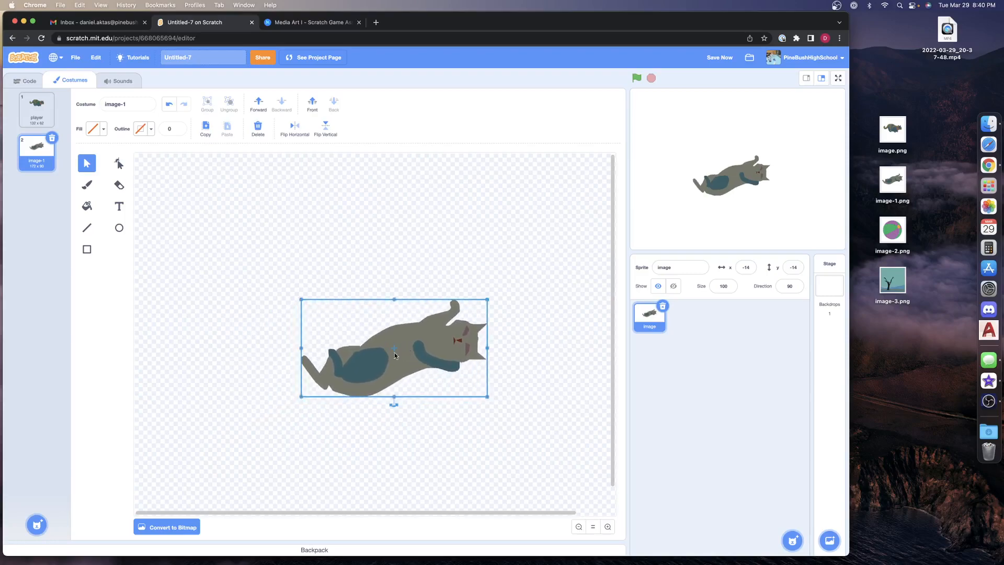
# Step: Compare the costume sizes, then scale the image-1 costume down to about 157 x 82 and recentre it
pyautogui.click(21, 104)
pyautogui.click(34, 140)
pyautogui.click(36, 114)
pyautogui.click(34, 138)
pyautogui.click(413, 319)
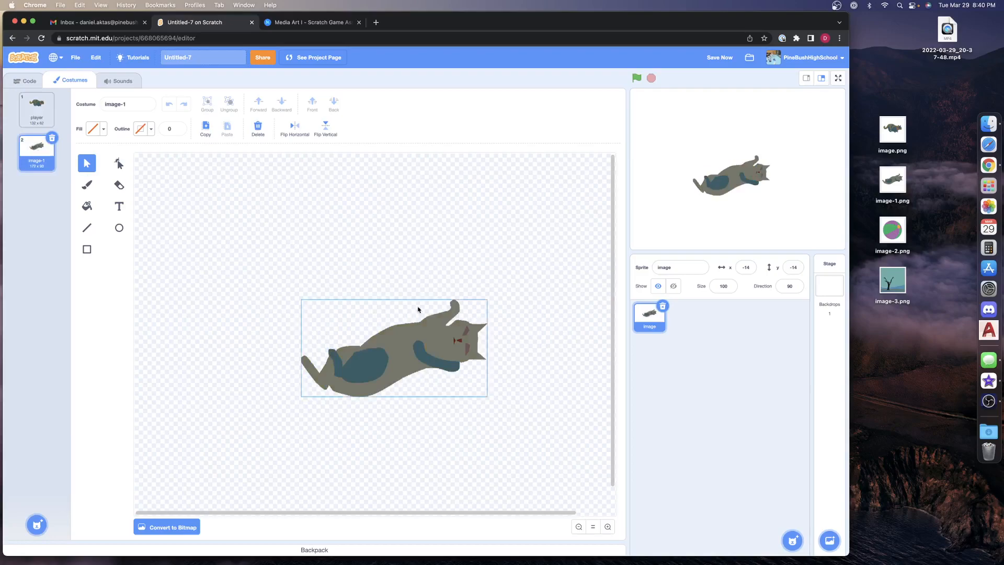
pyautogui.moveTo(492, 301); pyautogui.dragTo(471, 308)
pyautogui.moveTo(409, 358); pyautogui.dragTo(417, 353)
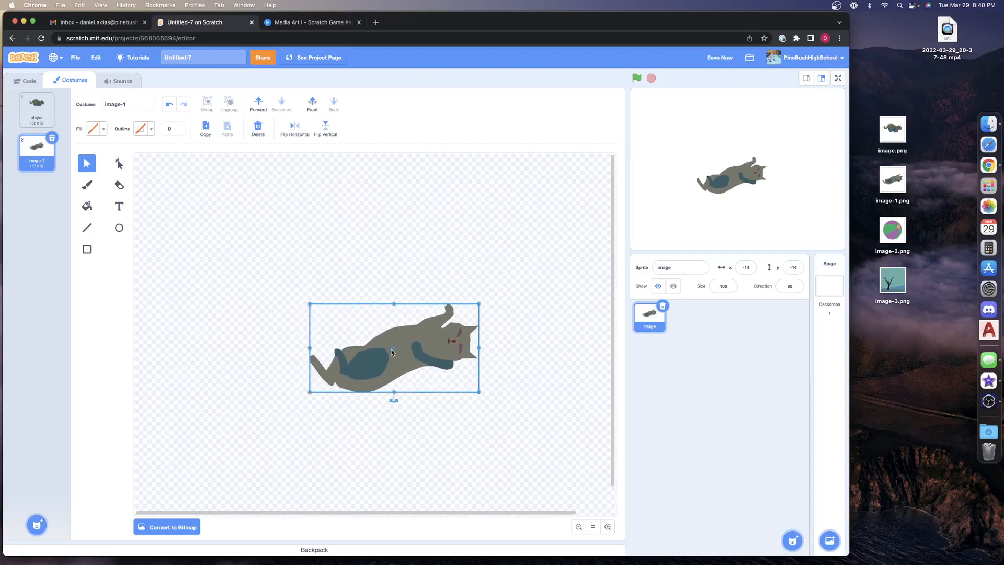
# Step: Check how the two costumes alternate and rename the first one "player standing"
pyautogui.click(36, 121)
pyautogui.click(35, 151)
pyautogui.click(38, 126)
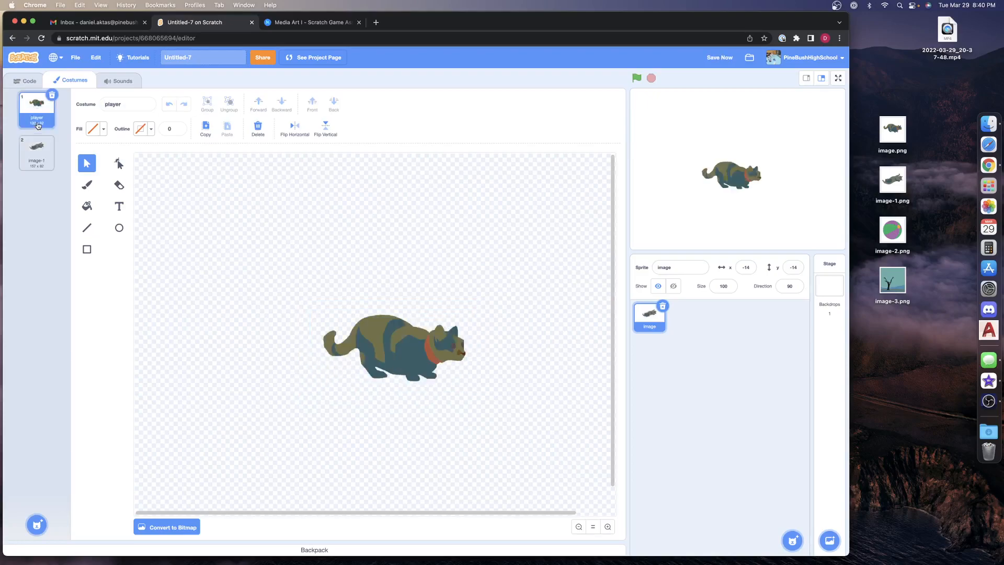
pyautogui.click(38, 156)
pyautogui.click(37, 121)
pyautogui.click(130, 103)
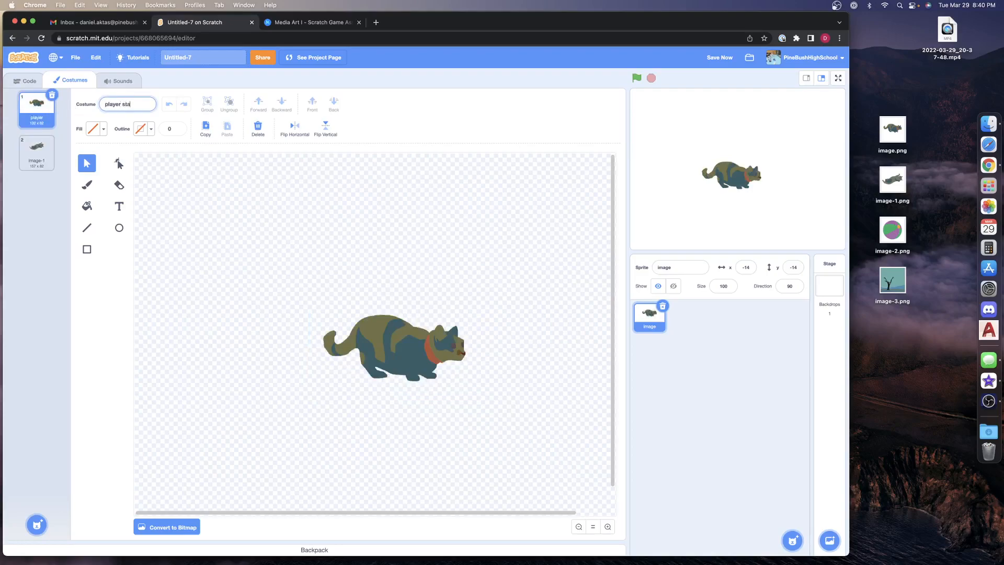
# Step: Rename the second costume "player jumping"
pyautogui.click(37, 152)
pyautogui.click(102, 104)
pyautogui.write('ping')
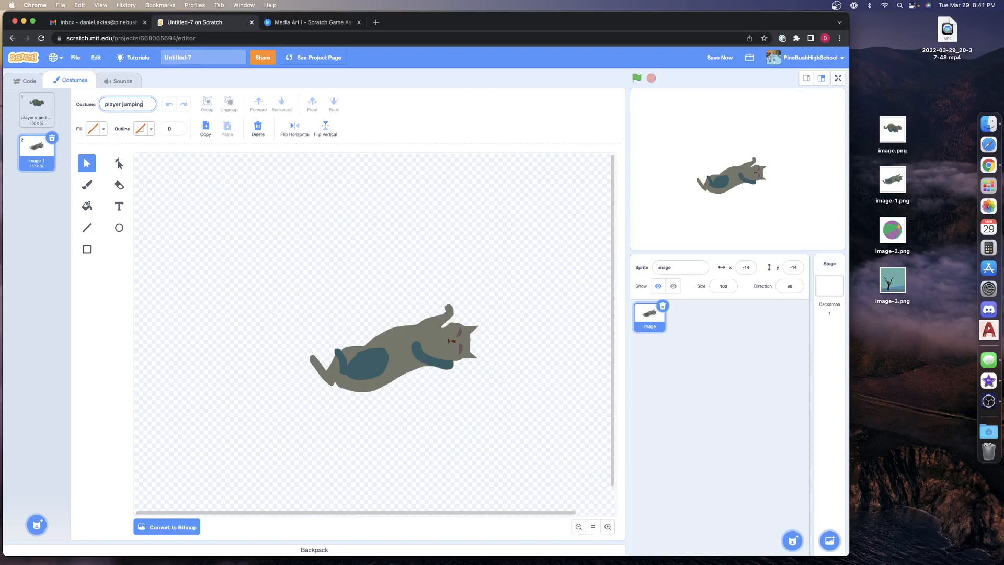
# Step: Upload image-2.png as a new sprite and place the ball at about x 72, y 22 on the stage
pyautogui.click(25, 82)
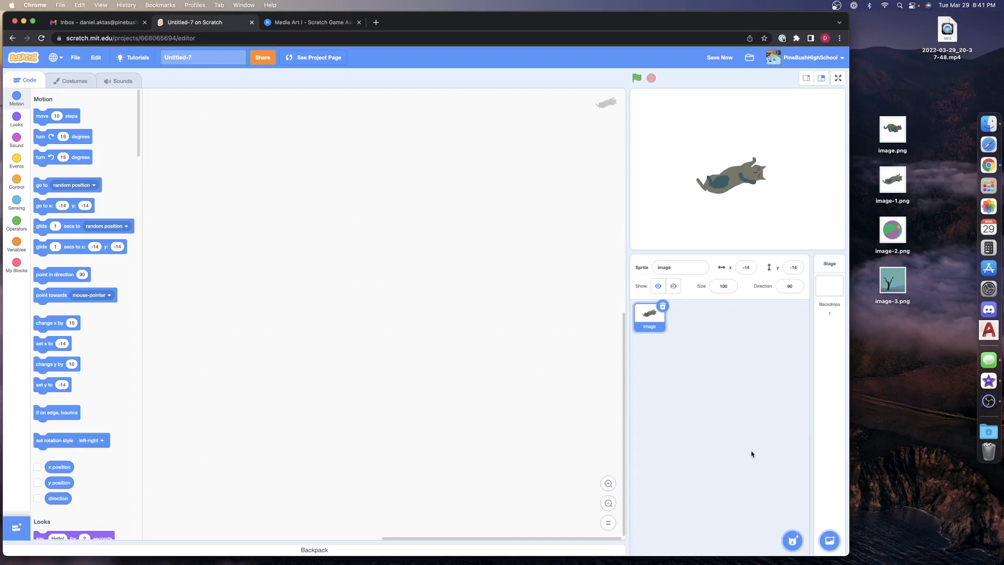
pyautogui.moveTo(793, 541)
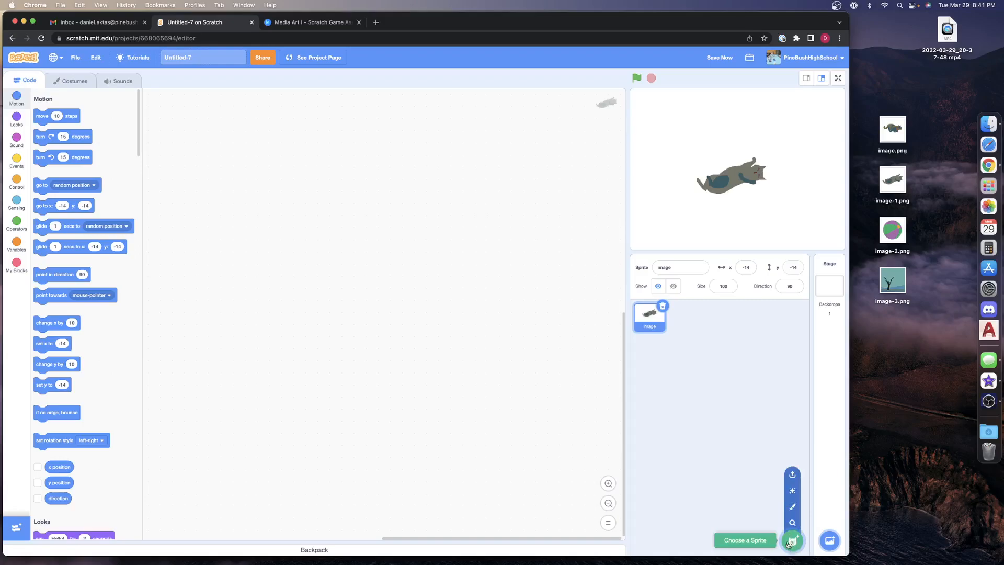
pyautogui.click(792, 474)
pyautogui.click(329, 238)
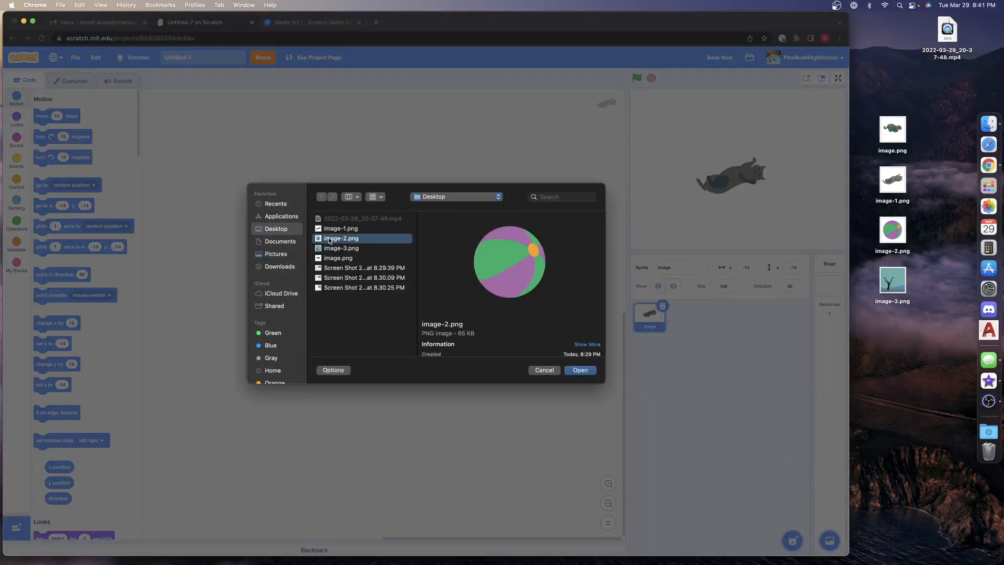
pyautogui.click(581, 370)
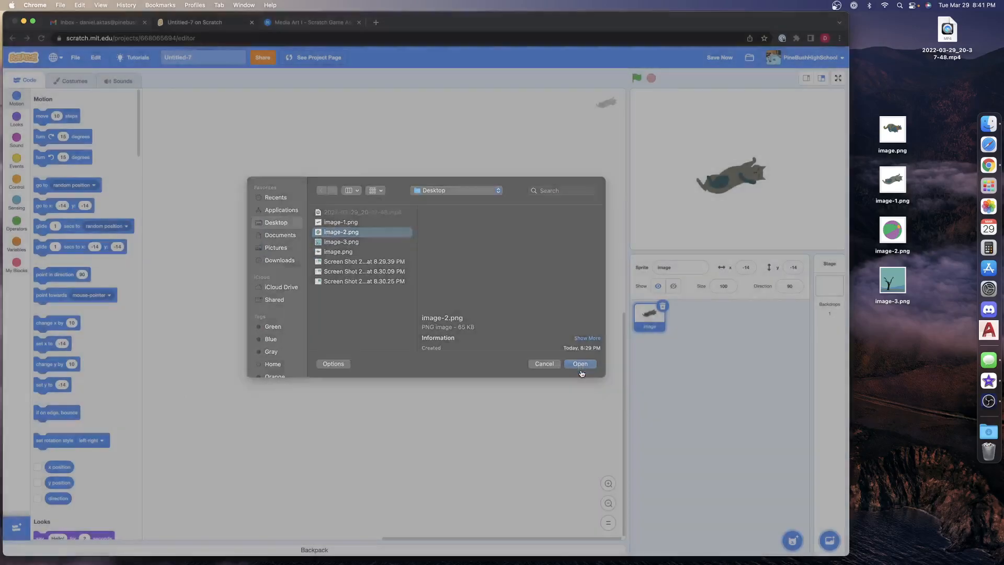
pyautogui.moveTo(808, 154); pyautogui.dragTo(780, 163)
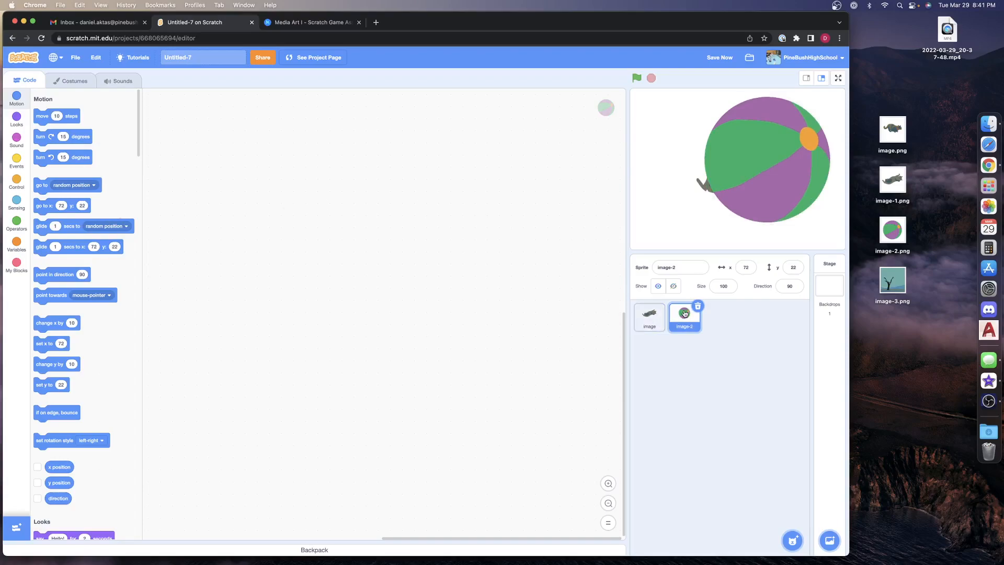
# Step: Rename the ball sprite's costume "object"
pyautogui.click(72, 81)
pyautogui.click(129, 100)
pyautogui.moveTo(130, 100); pyautogui.dragTo(97, 103)
pyautogui.write('object')
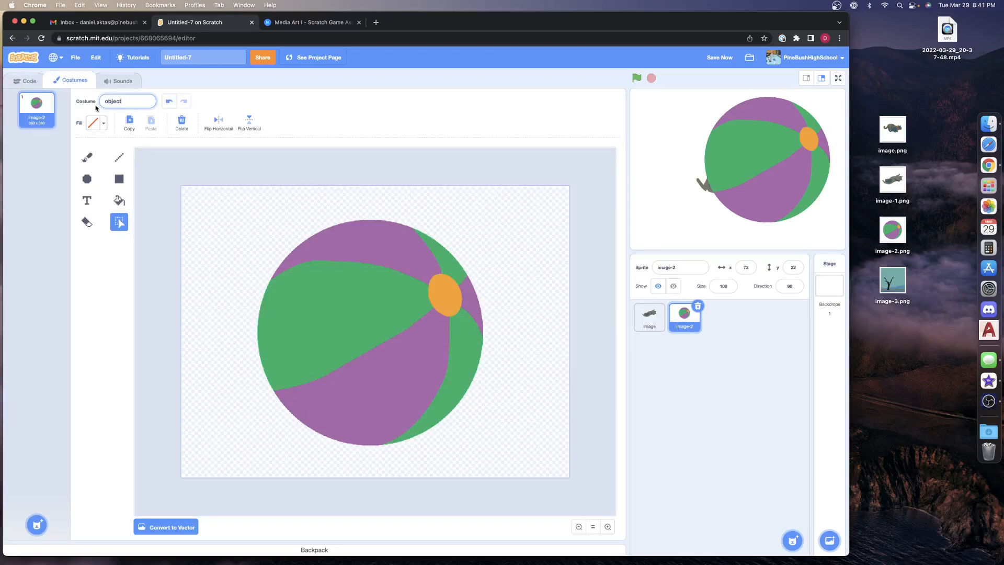
# Step: Convert the ball costume to vector and shrink it to about 63 x 63 around the canvas centre
pyautogui.click(327, 285)
pyautogui.moveTo(330, 309); pyautogui.dragTo(326, 287)
pyautogui.click(167, 529)
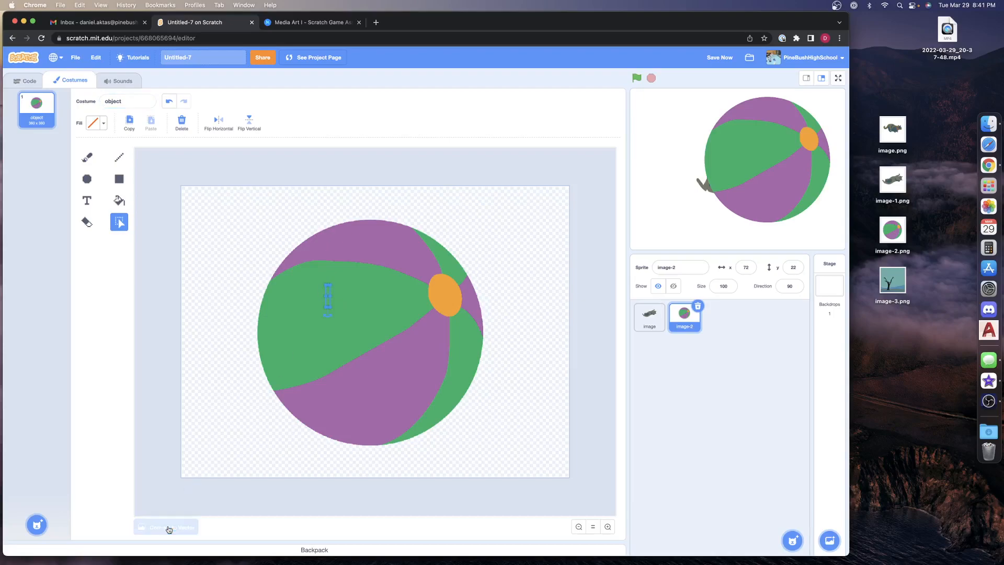
pyautogui.click(381, 299)
pyautogui.moveTo(482, 222); pyautogui.dragTo(389, 328)
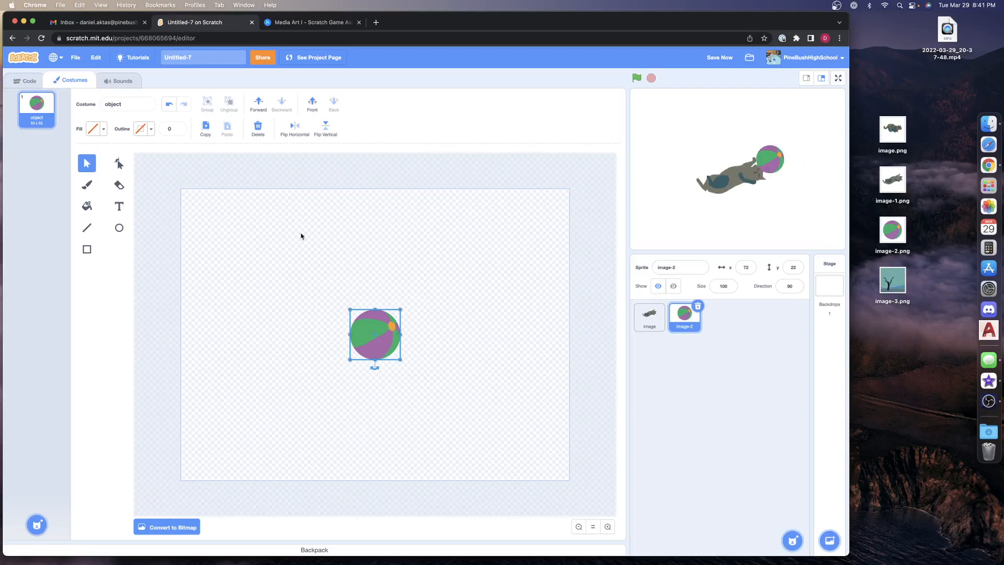
# Step: Compare the separate code areas of the cat and ball sprites and check the cat's costumes
pyautogui.click(29, 82)
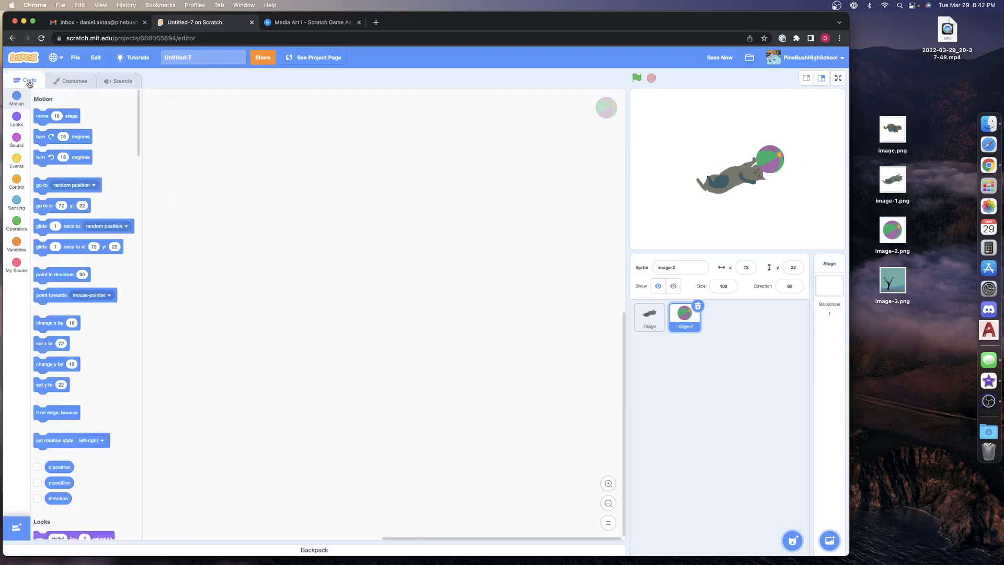
pyautogui.click(650, 320)
pyautogui.click(681, 318)
pyautogui.click(649, 319)
pyautogui.click(681, 319)
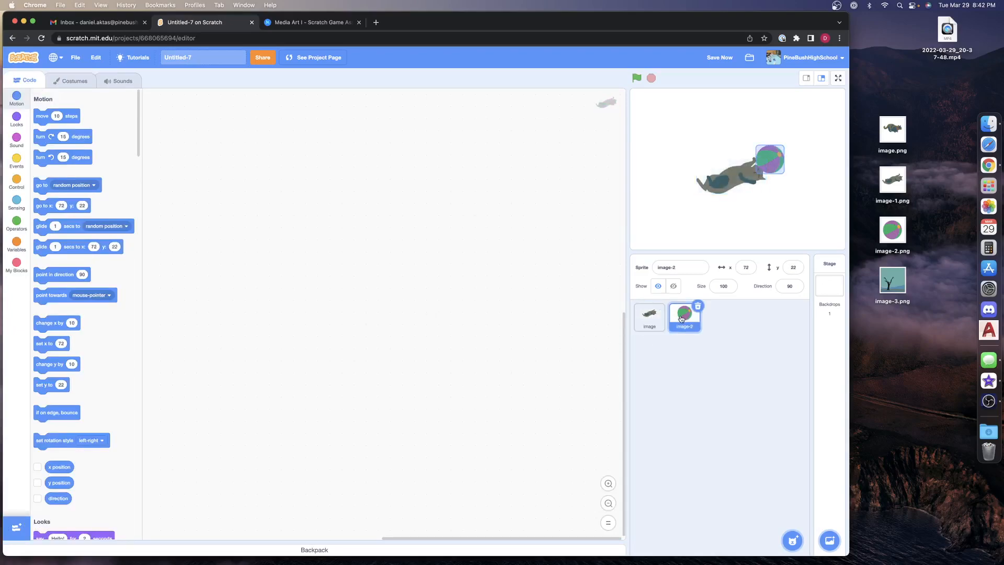
pyautogui.click(649, 320)
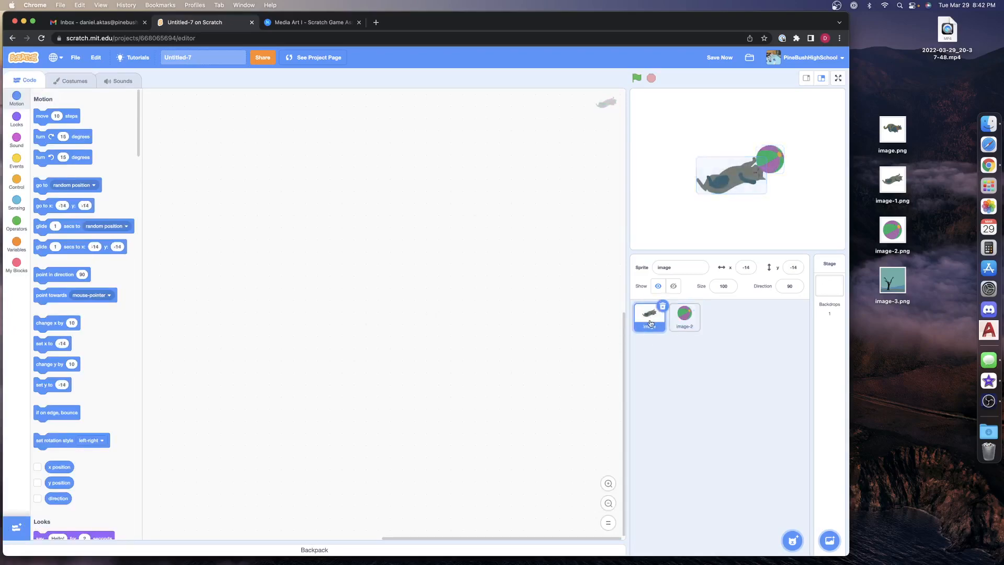
pyautogui.click(68, 81)
pyautogui.click(25, 81)
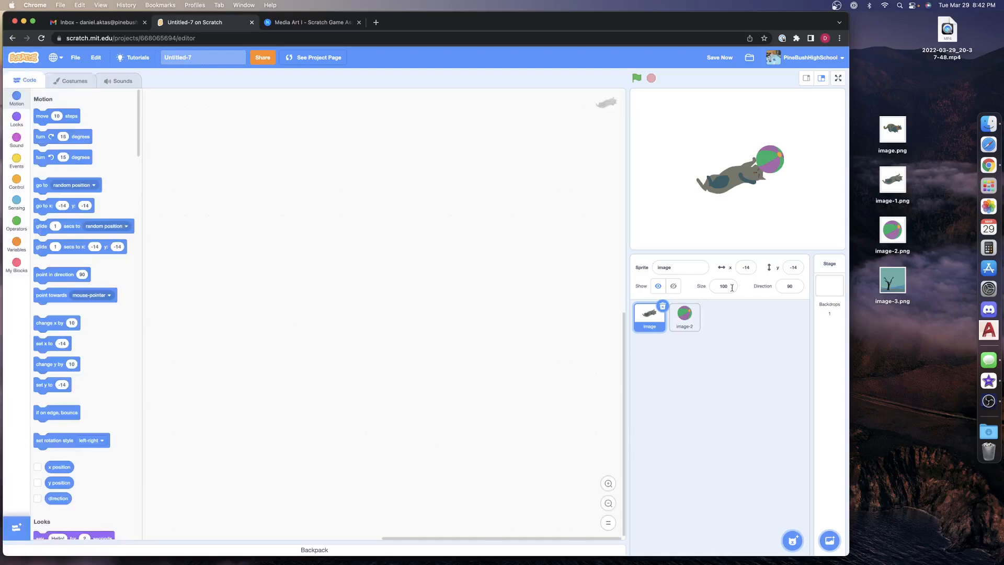
# Step: Upload image-3.png as a stage backdrop and rename it "background"
pyautogui.click(831, 291)
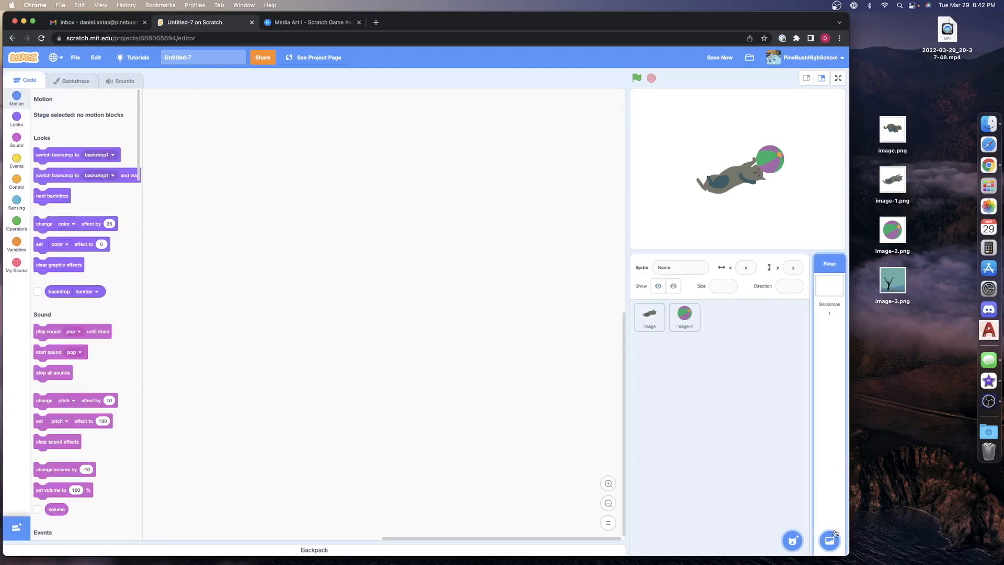
pyautogui.moveTo(832, 548)
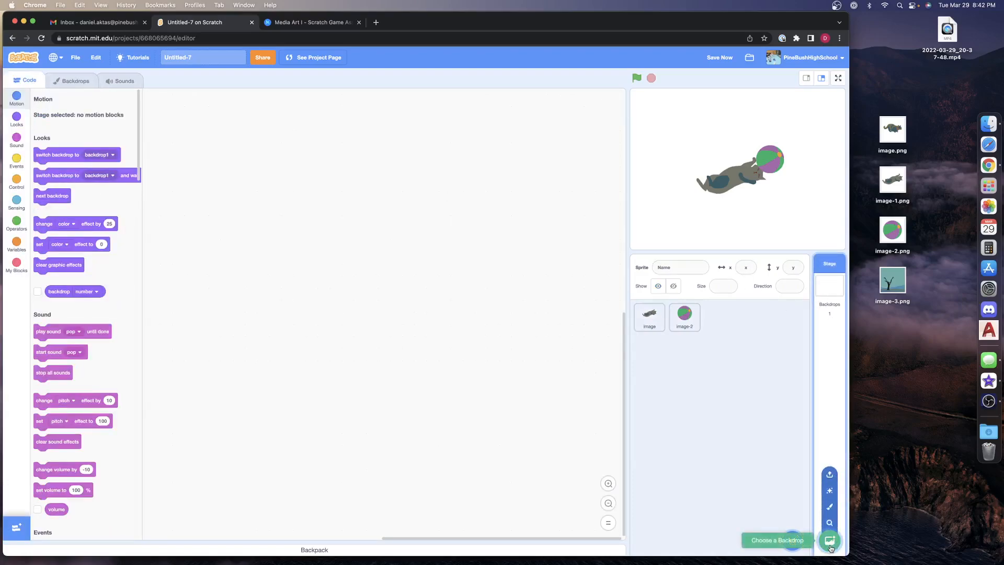
pyautogui.click(832, 475)
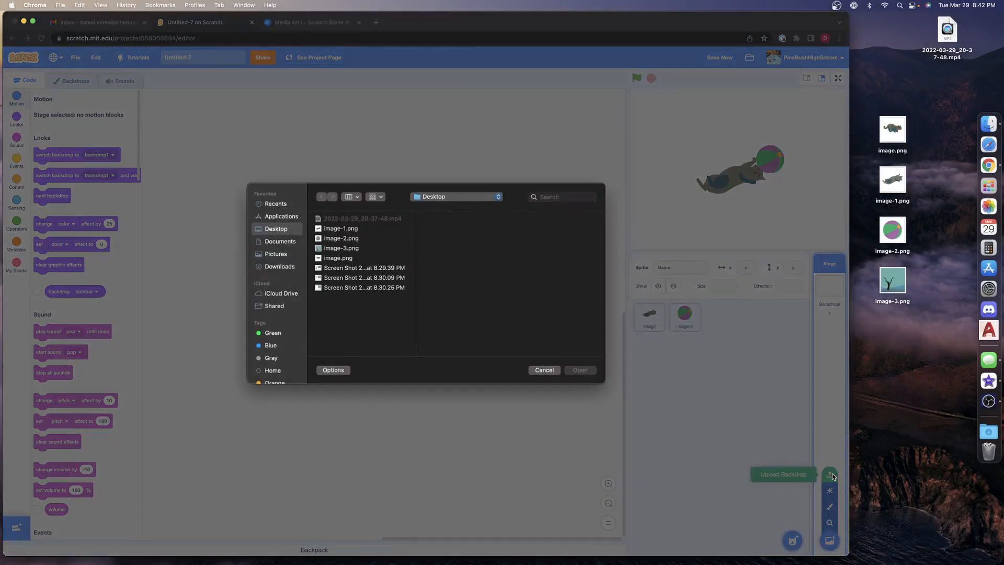
pyautogui.click(332, 249)
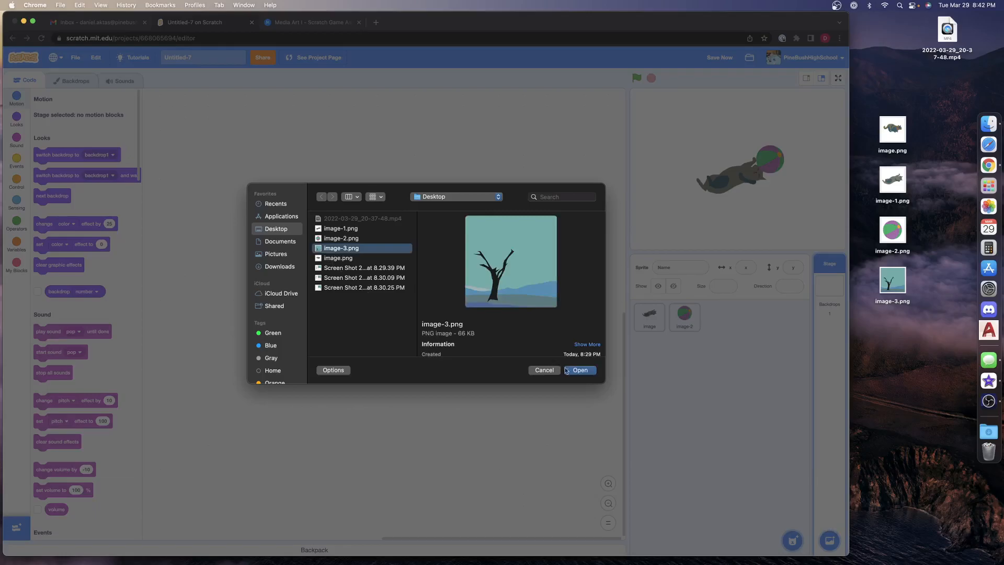
pyautogui.click(582, 370)
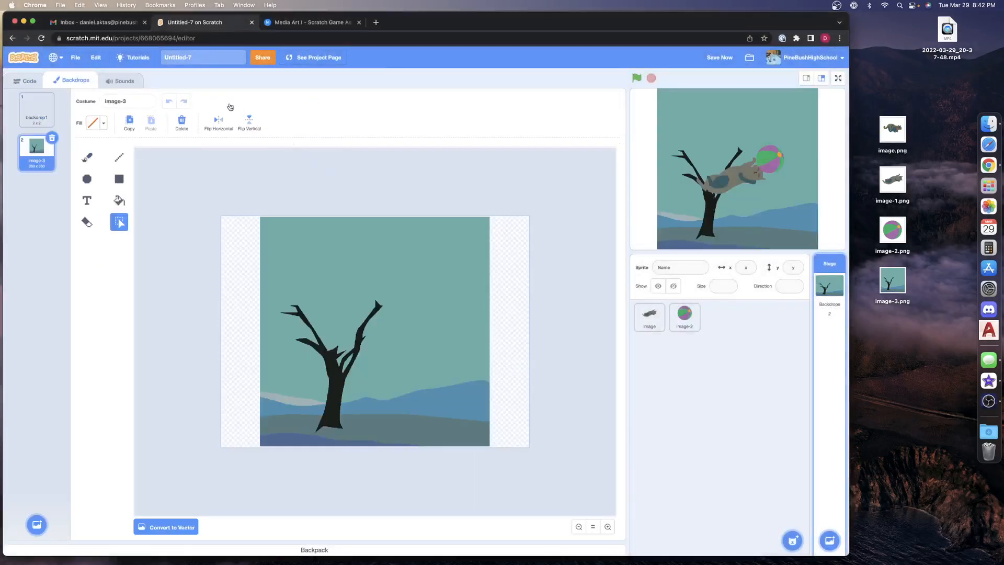
pyautogui.click(136, 100)
pyautogui.write('background')
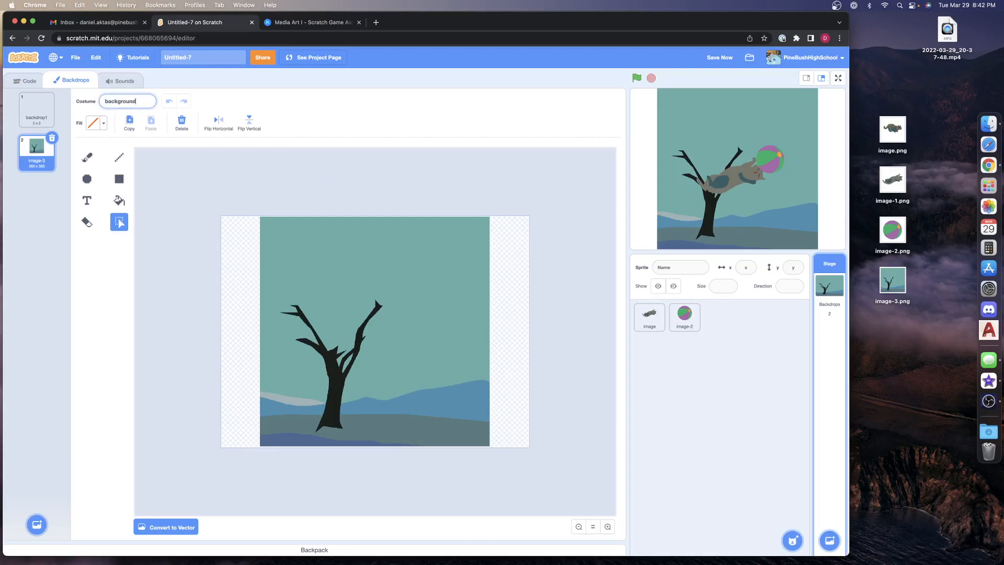
# Step: Convert the tree backdrop to vector, then reposition and enlarge it so it covers the whole stage area
pyautogui.click(180, 530)
pyautogui.moveTo(437, 263); pyautogui.dragTo(395, 264)
pyautogui.moveTo(452, 442); pyautogui.dragTo(506, 423)
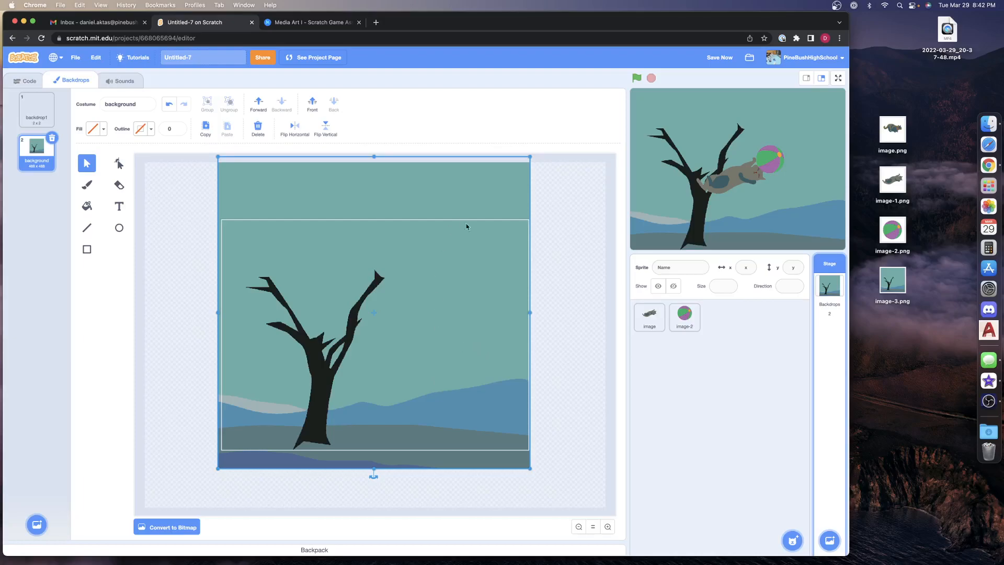
# Step: Move the cat to about x -144, y -107 on the stage and switch it to the player standing costume
pyautogui.click(22, 82)
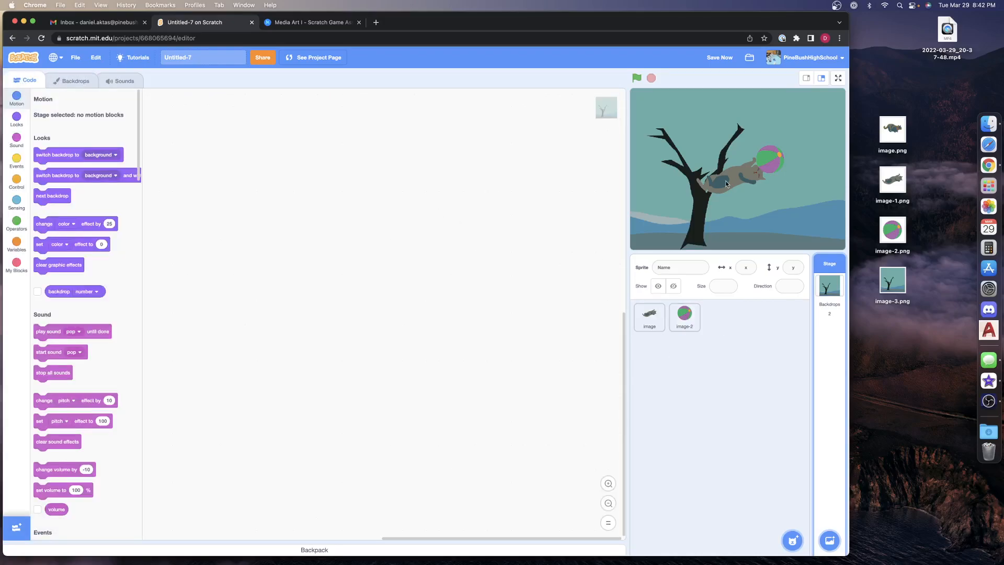
pyautogui.moveTo(731, 179); pyautogui.dragTo(673, 220)
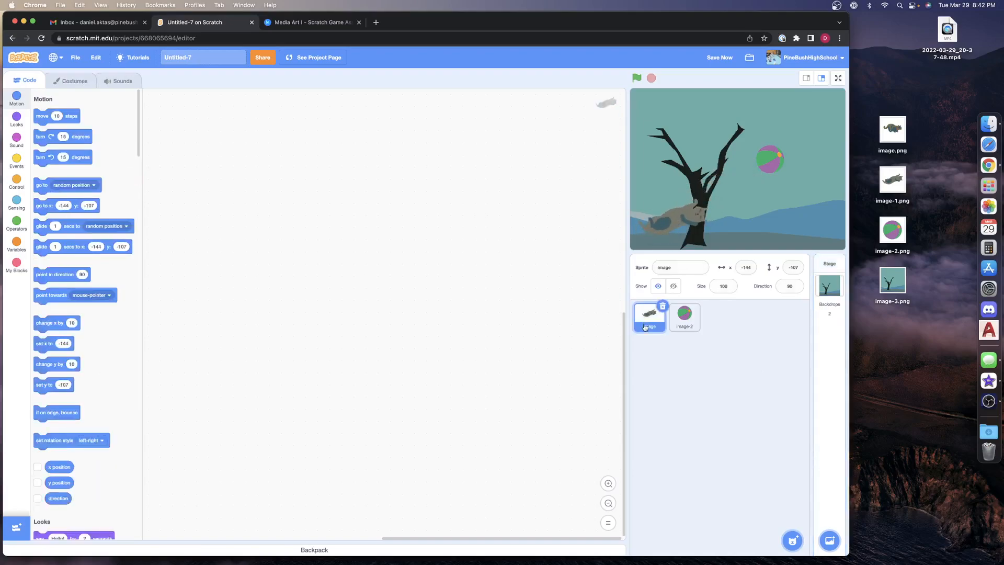
pyautogui.click(72, 80)
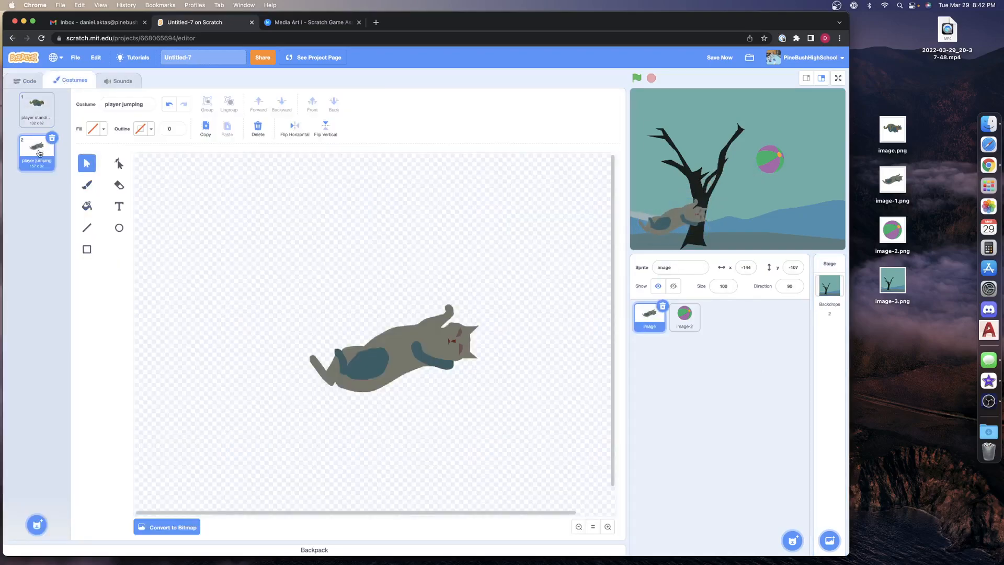
pyautogui.click(37, 113)
pyautogui.click(25, 80)
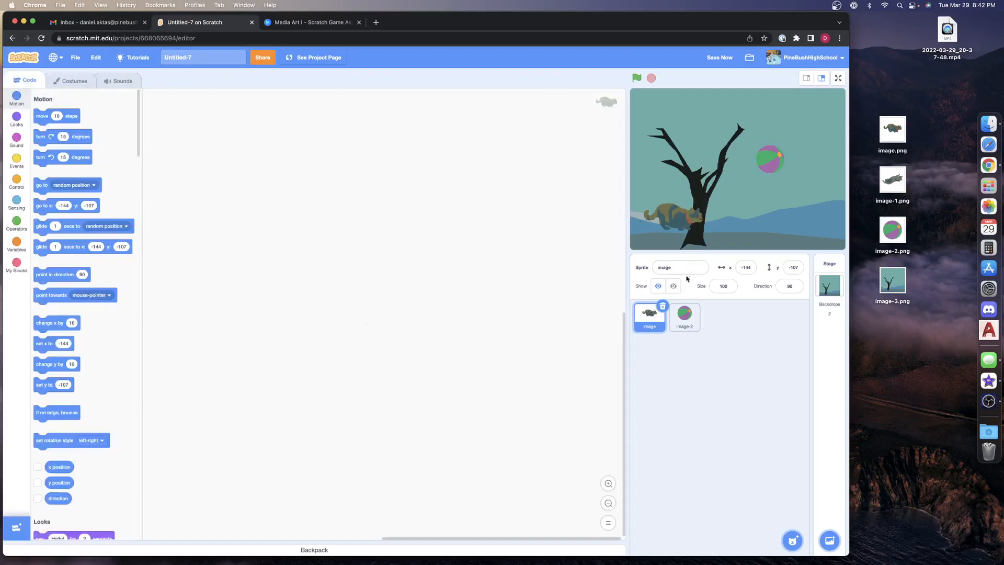
# Step: Lower the ball to the right of the tree and place the cat over the trunk at about x -112, y -65
pyautogui.moveTo(685, 214); pyautogui.dragTo(670, 225)
pyautogui.moveTo(779, 155); pyautogui.dragTo(766, 193)
pyautogui.moveTo(669, 230); pyautogui.dragTo(690, 200)
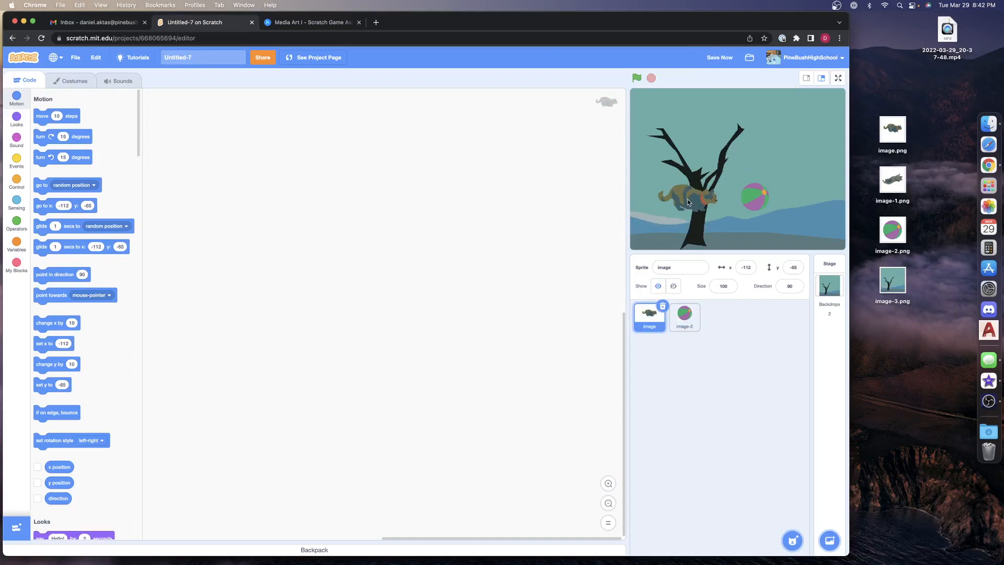